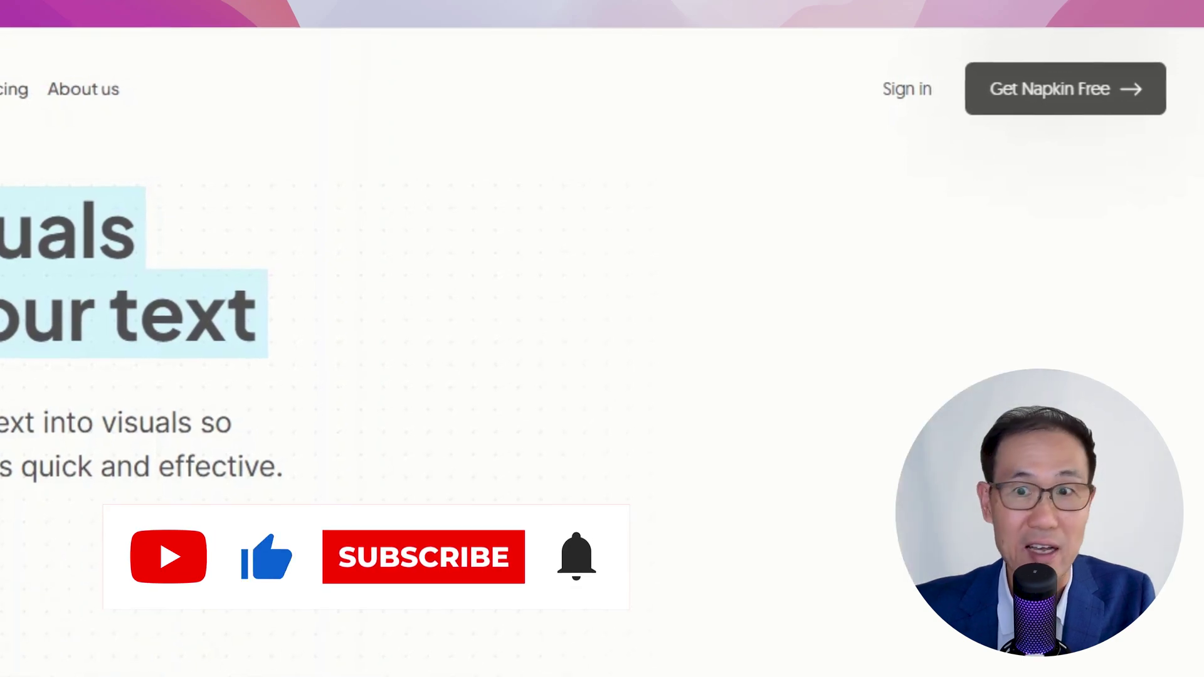
From the Napkin homepage, get Napkin free and start a new napkin.
left_click(1061, 89)
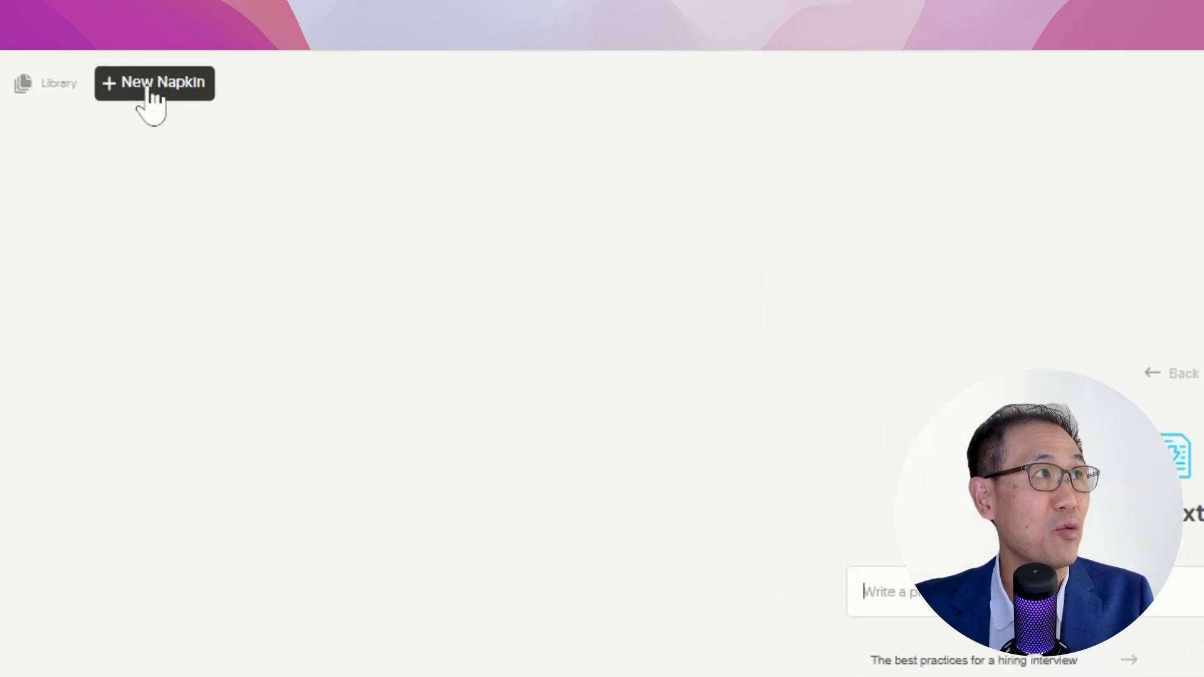
left_click(152, 91)
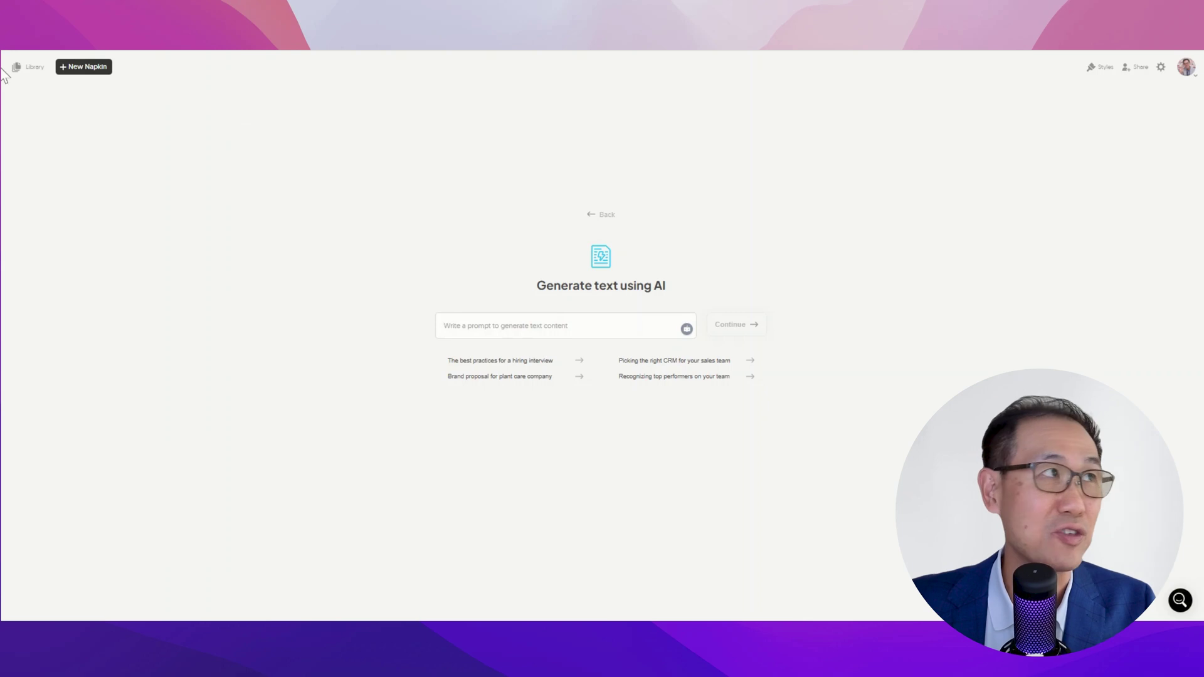
Choose Draft with AI and enter the prompt 'History of TikTok'.
left_click(84, 66)
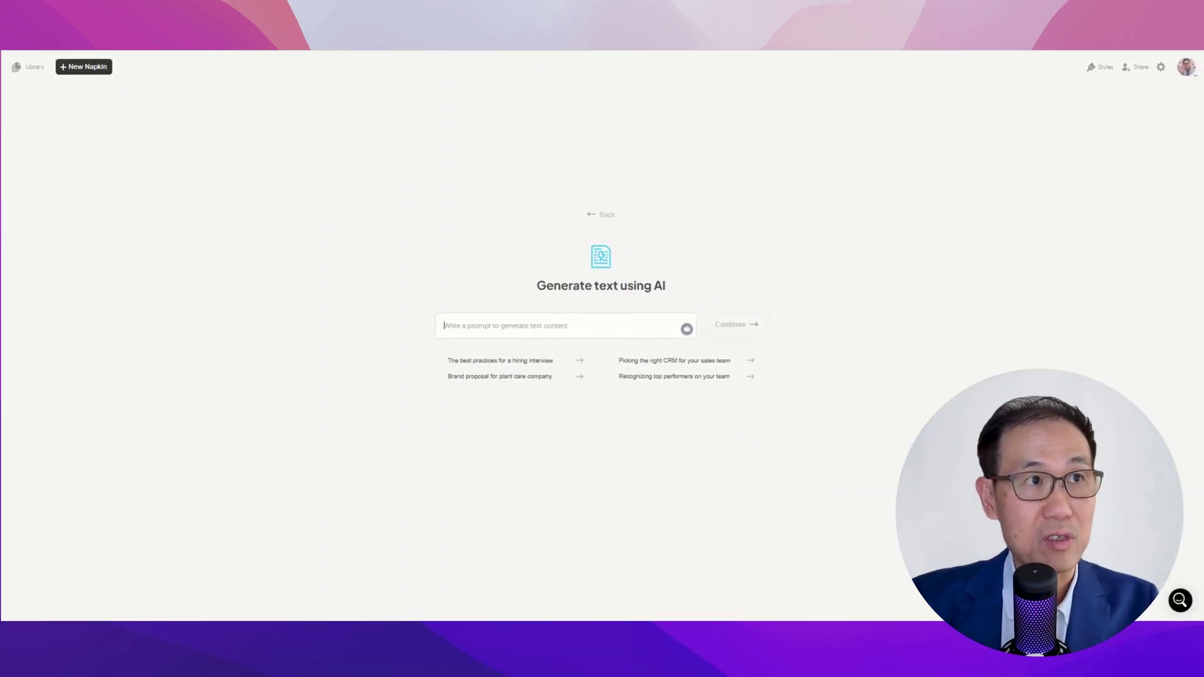
type("History of ")
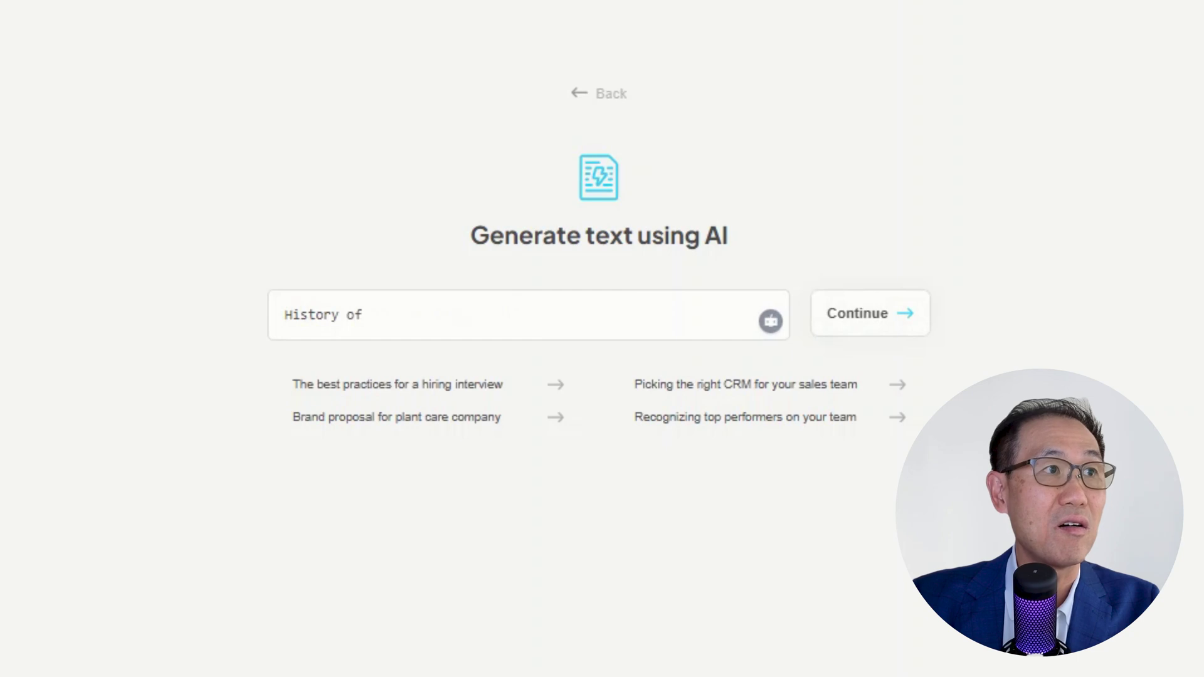
type("Tik")
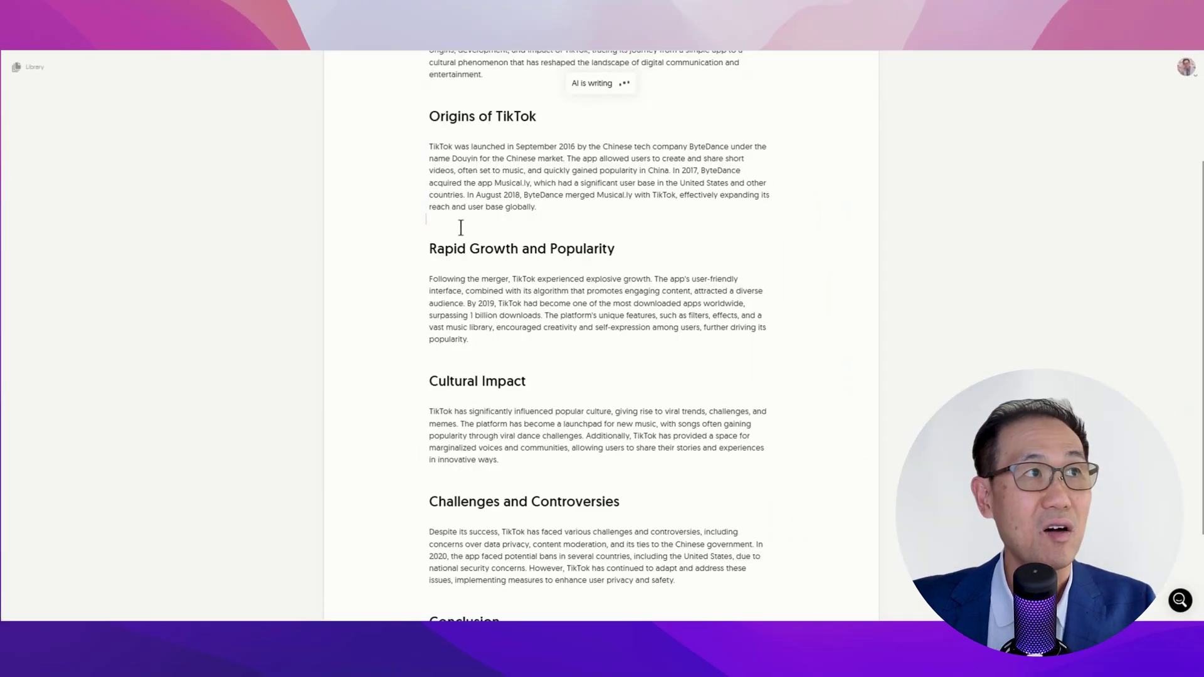
Select the text from the Origins of TikTok heading through the Rapid Growth paragraph.
scroll(461, 227, "down", 5)
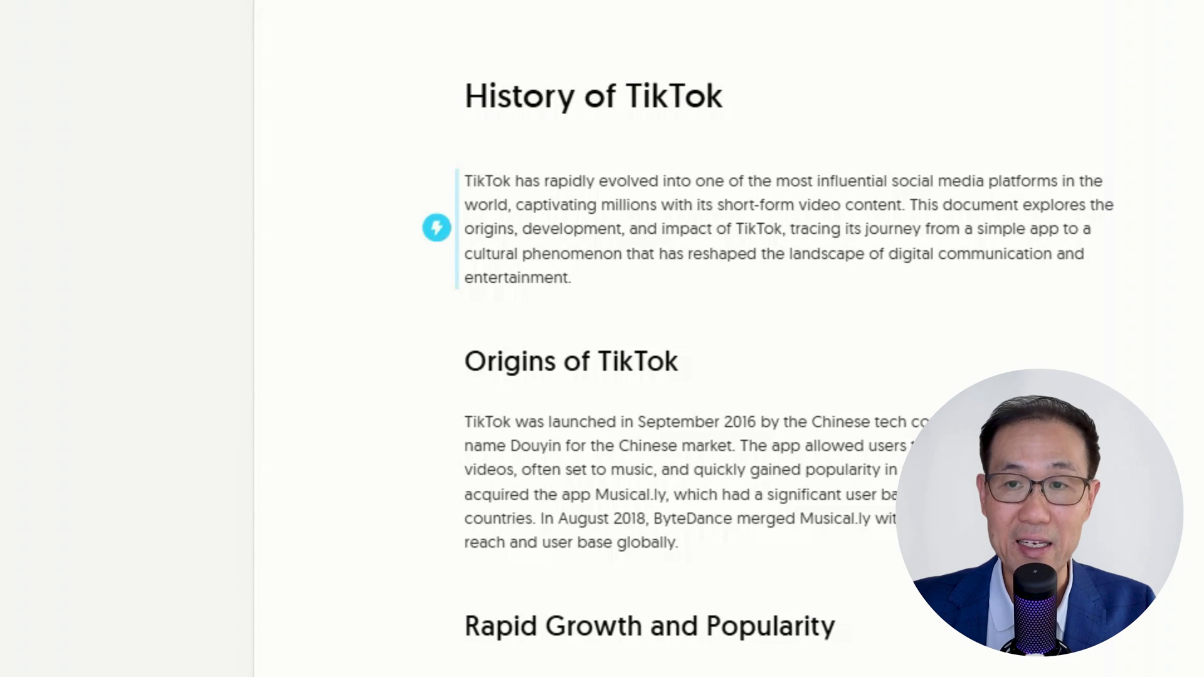
scroll(477, 351, "down", 2)
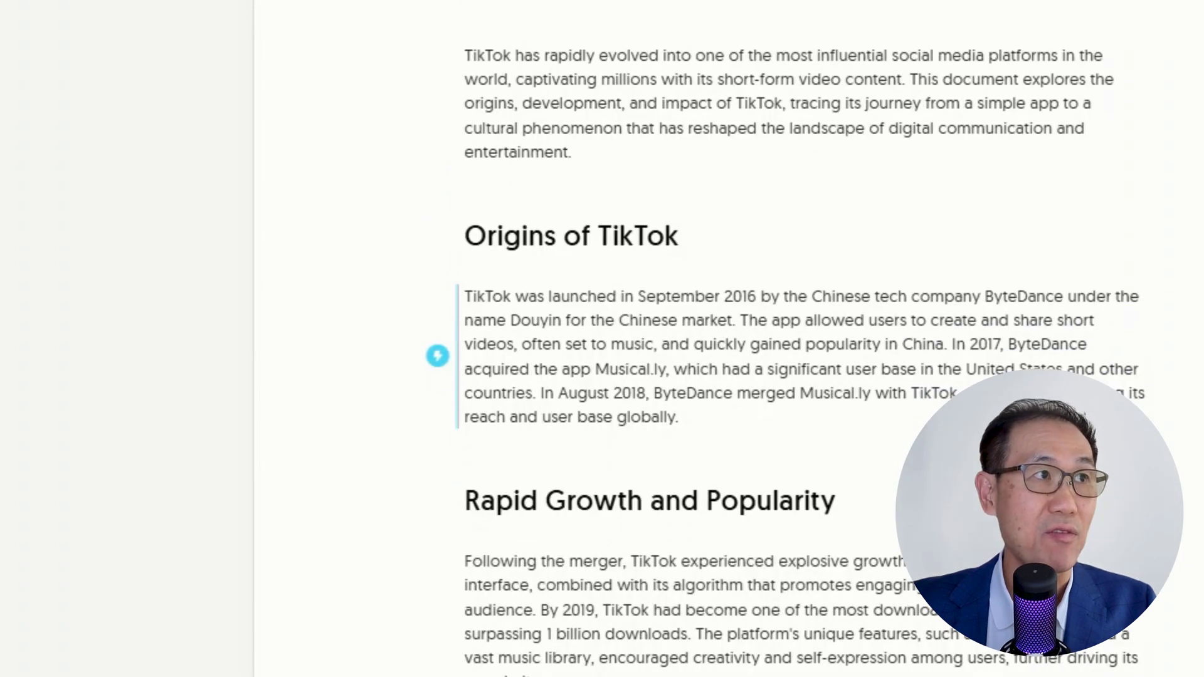
left_click_drag(429, 222, 659, 470)
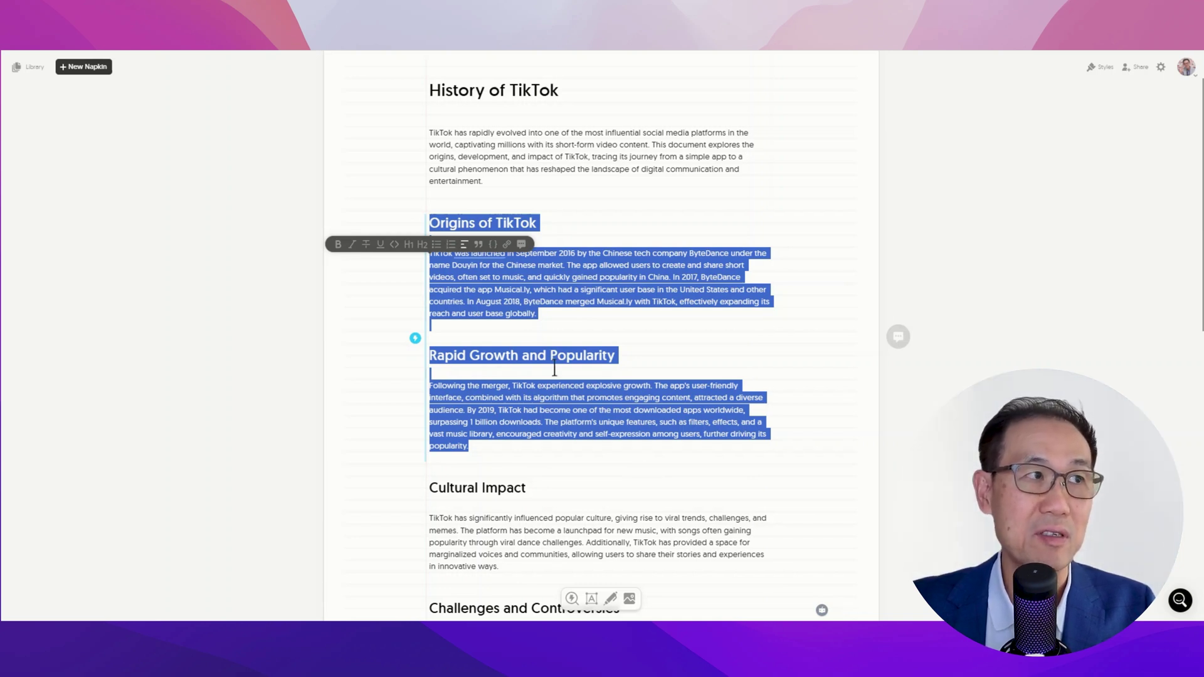
Generate a visual from the selection, comparing timeline layouts before settling on the arrow timeline.
left_click(415, 338)
scroll(570, 398, "down", 3)
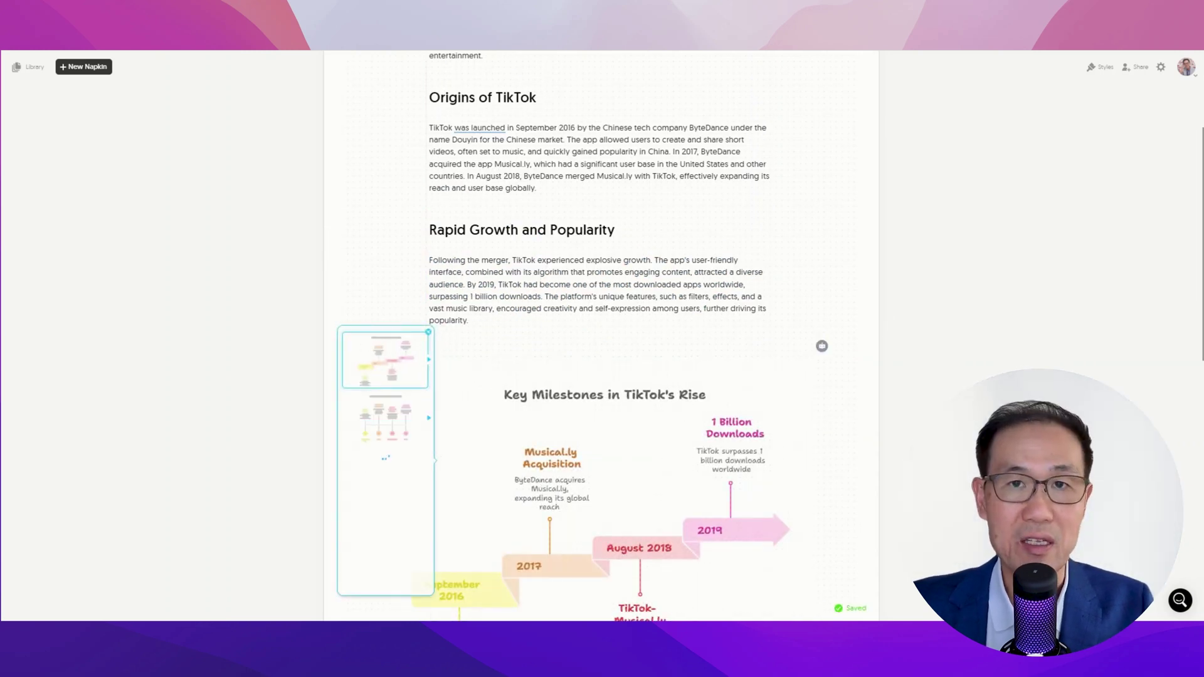
scroll(638, 357, "down", 1)
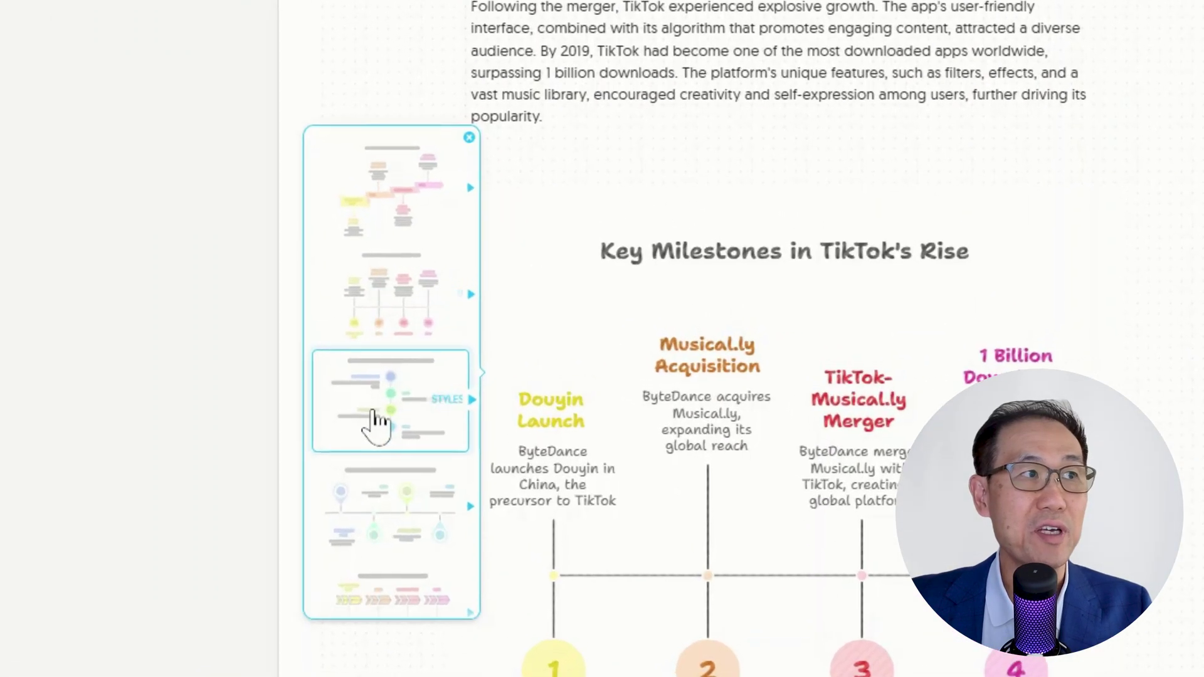
left_click(378, 421)
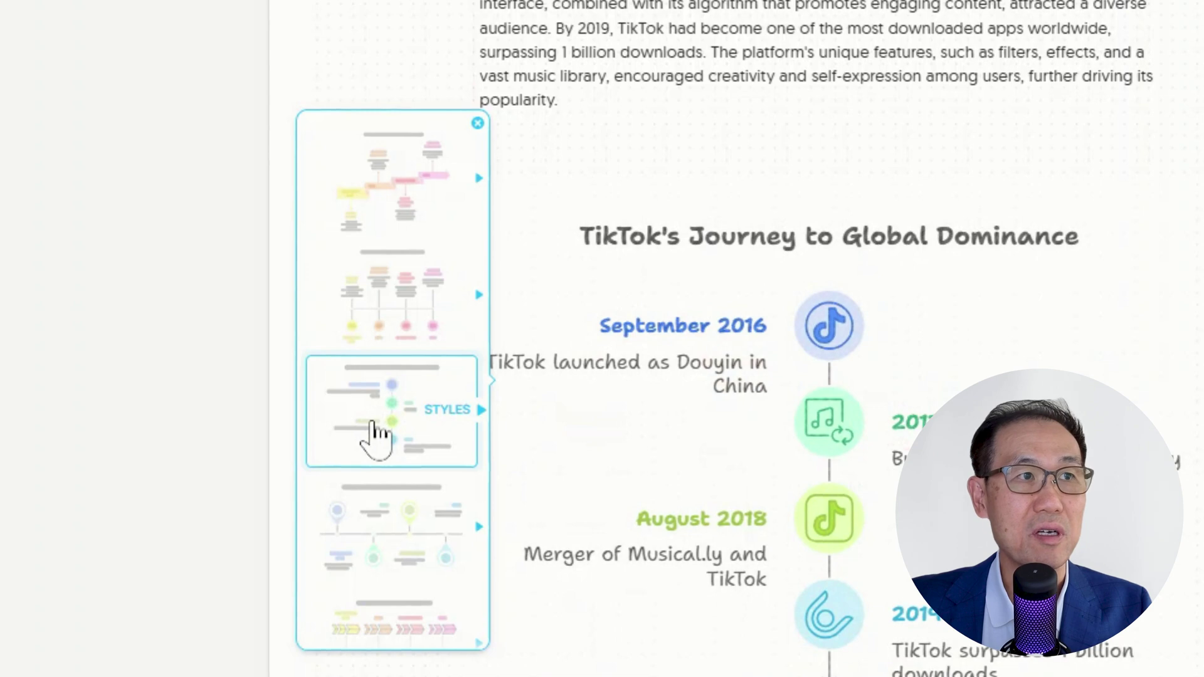
left_click(370, 528)
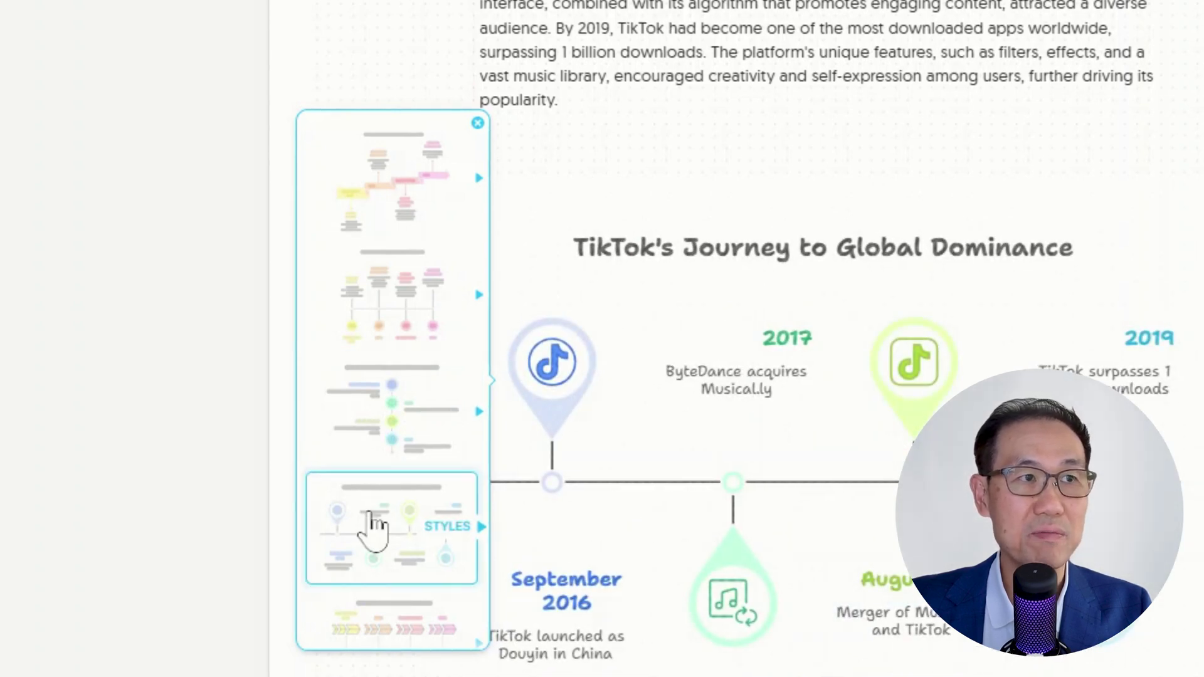
left_click(386, 290)
left_click(386, 235)
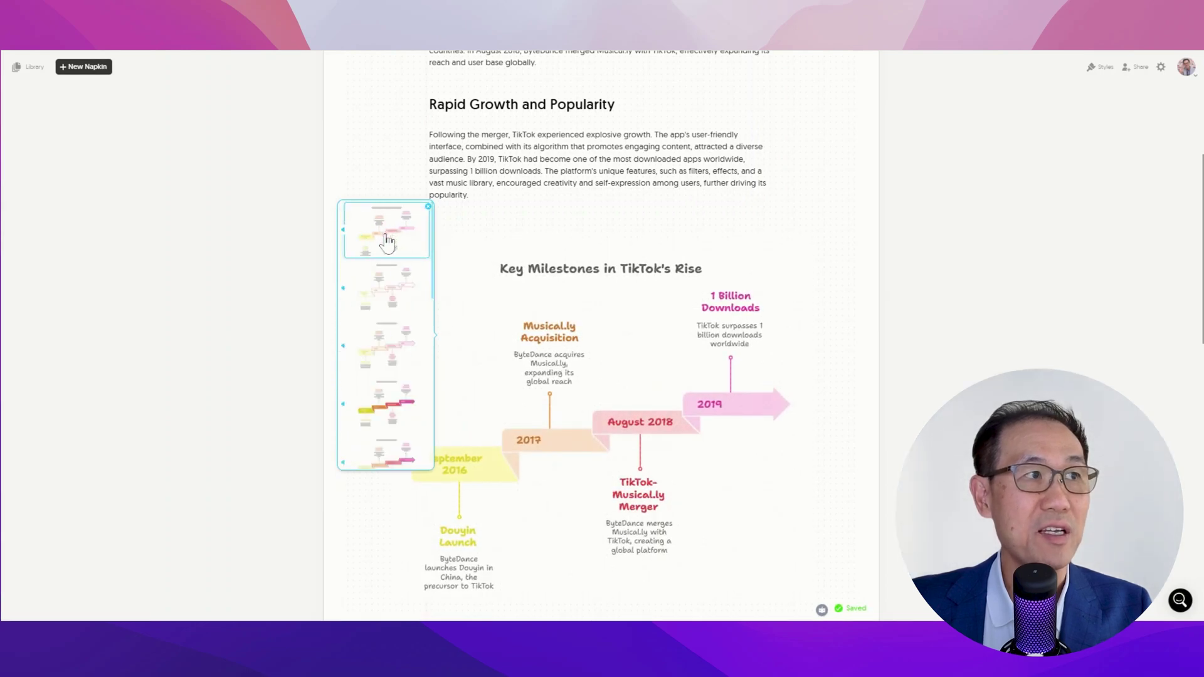
Give the Key Milestones timeline the gradient-filled arrow colour style.
left_click(386, 286)
left_click(387, 351)
left_click(389, 401)
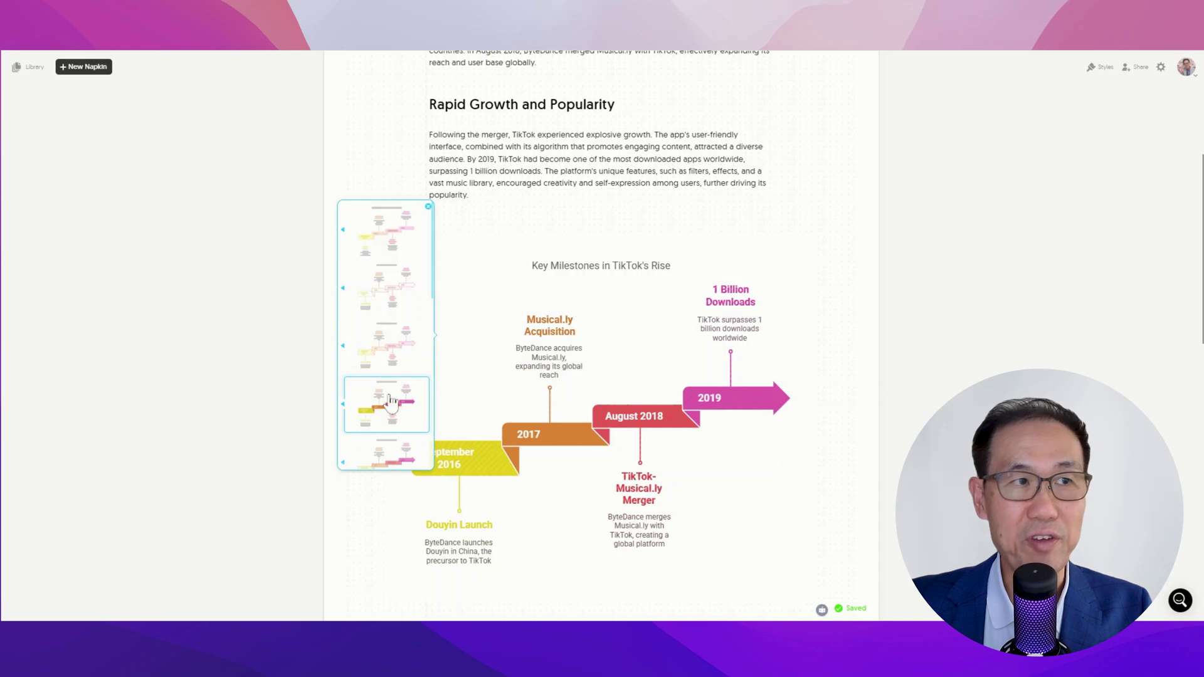
left_click(404, 451)
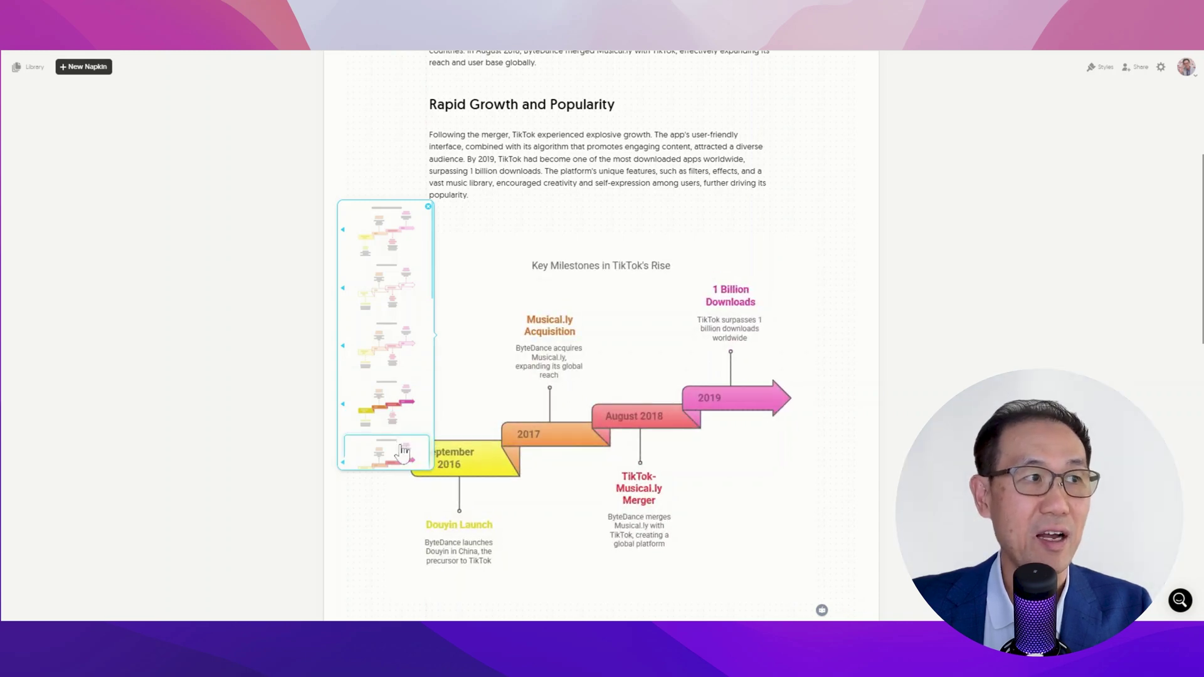
left_click(403, 451)
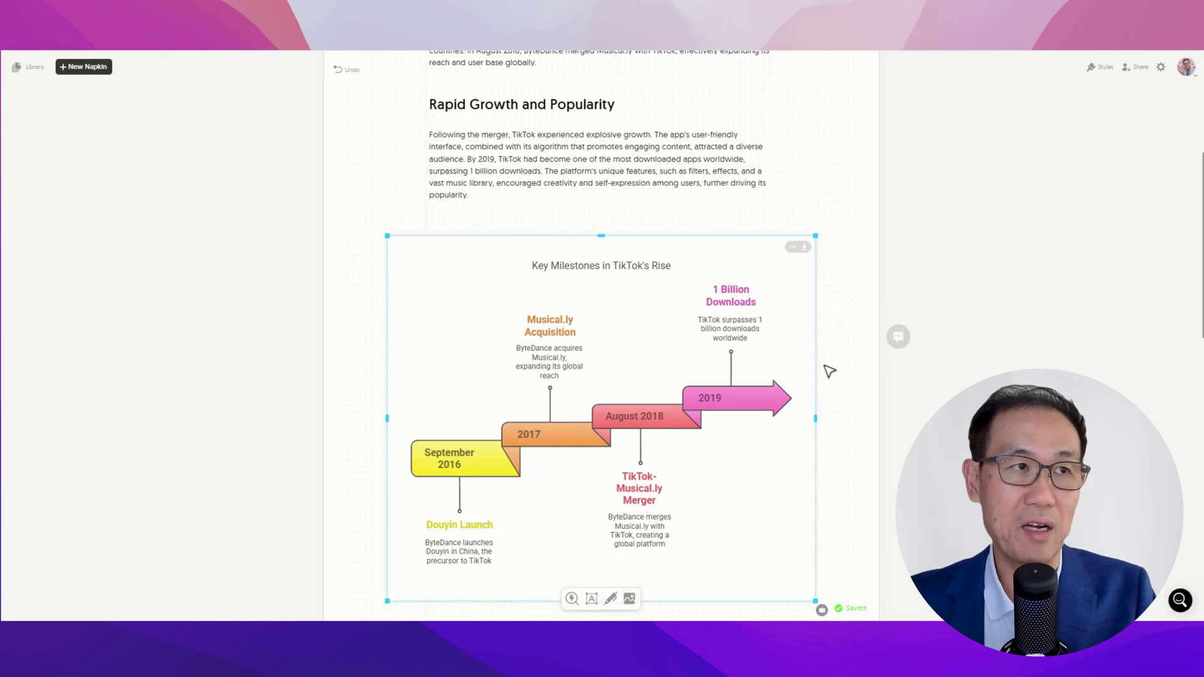
At 100% zoom, select the Cultural Impact and Challenges sections and generate a visual.
scroll(830, 371, "down", 5)
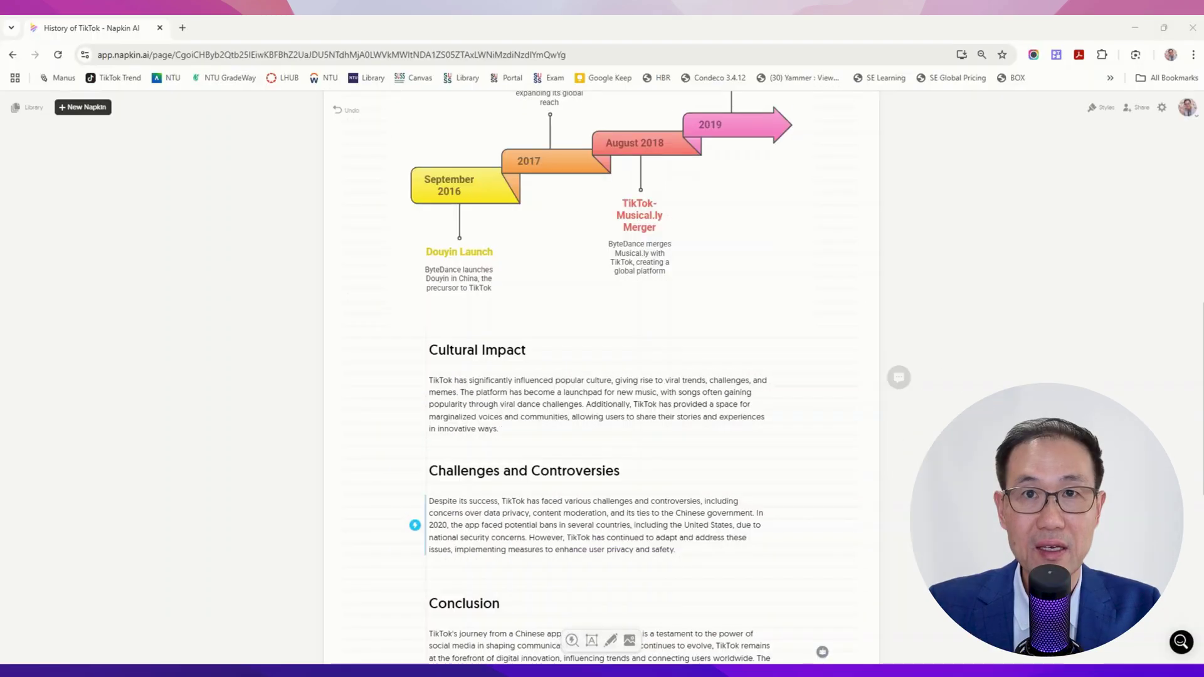
scroll(581, 512, "down", 1)
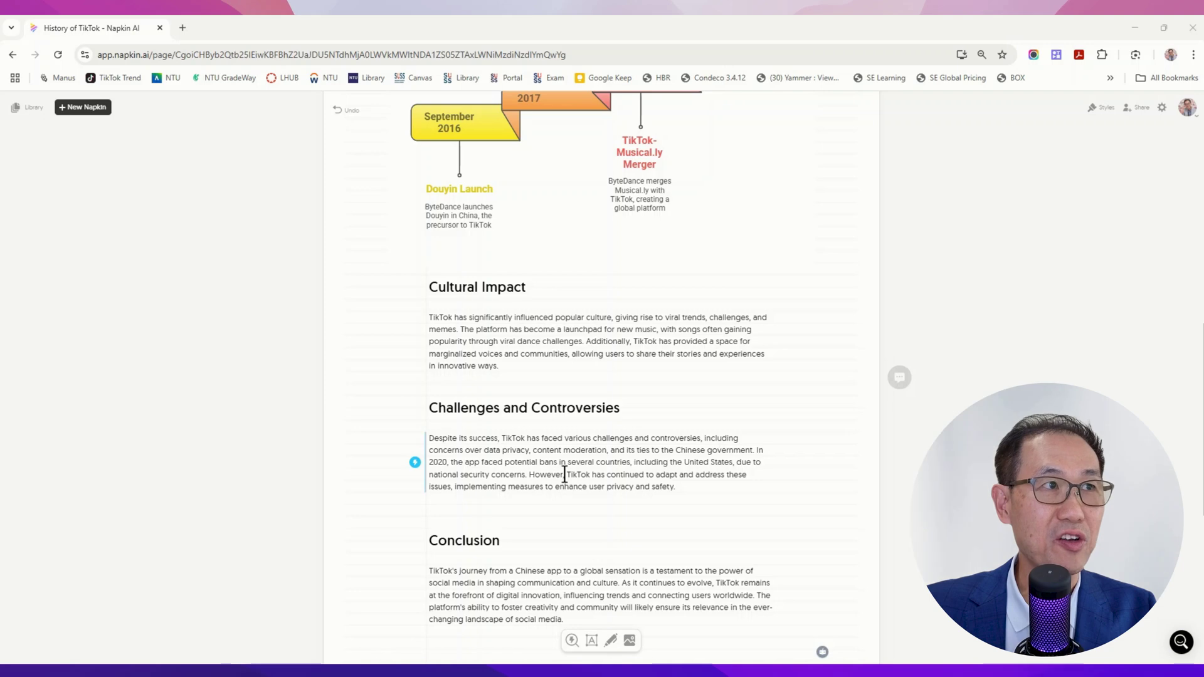
key("ctrl+0")
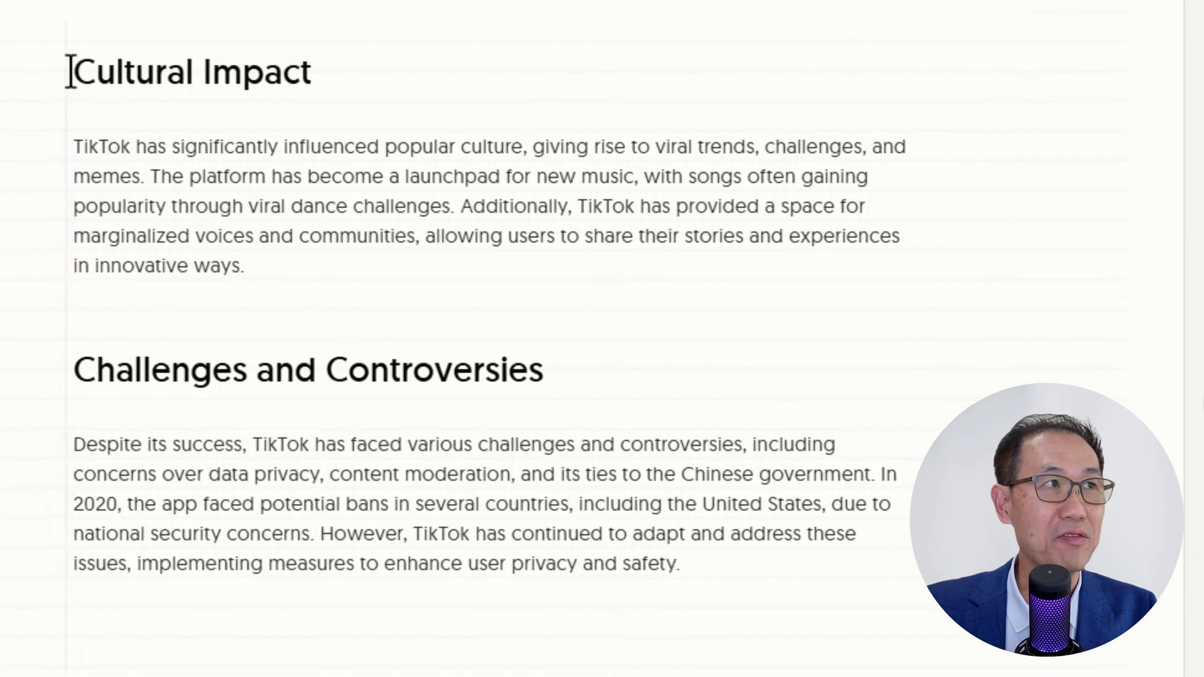
left_click_drag(383, 210, 695, 459)
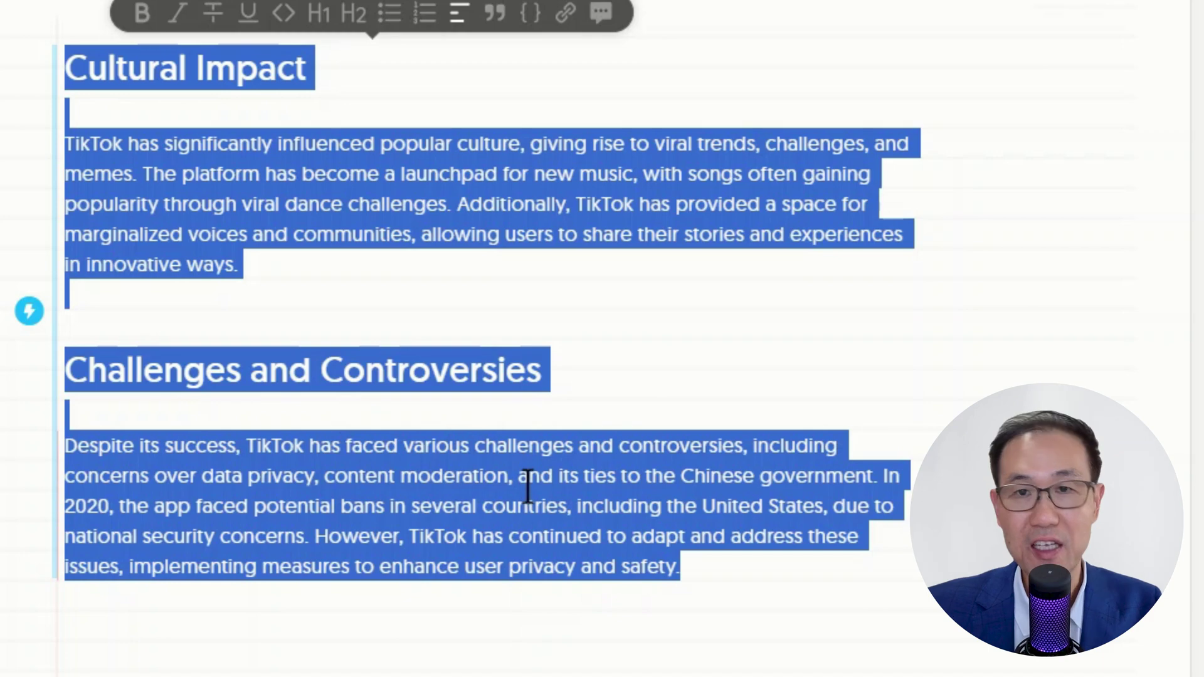
left_click(28, 312)
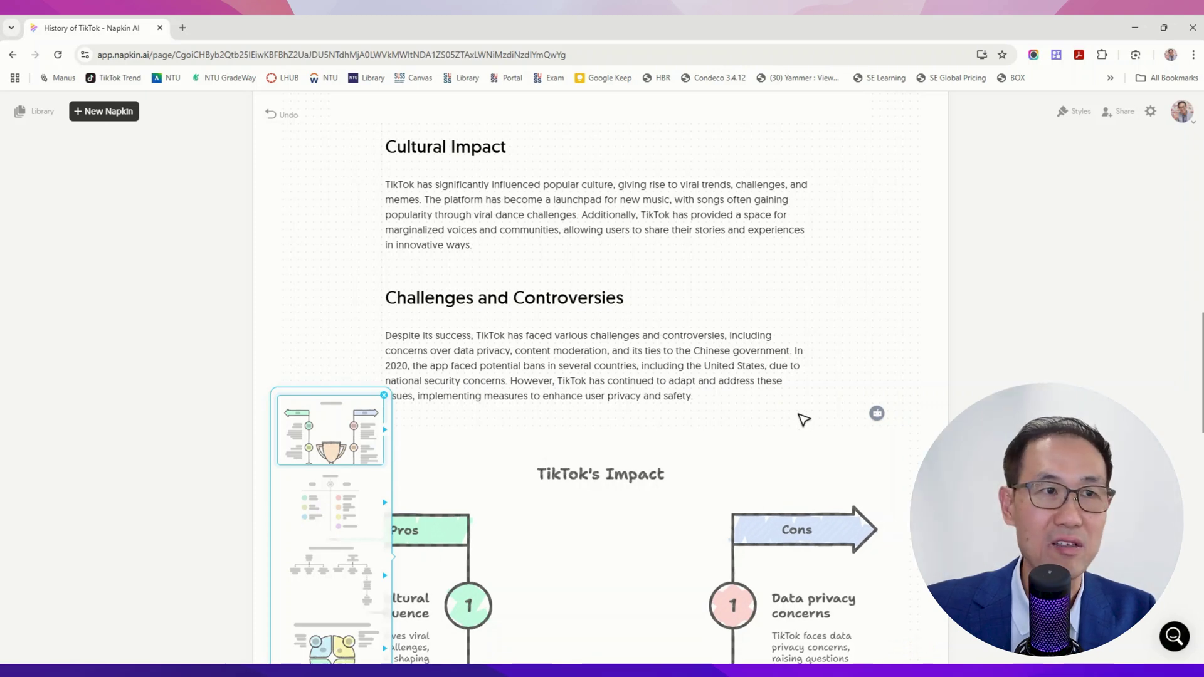
Compare Pros vs Cons and SWOT layouts, then apply the Pros/Cons layout's second style variant.
scroll(803, 421, "down", 2)
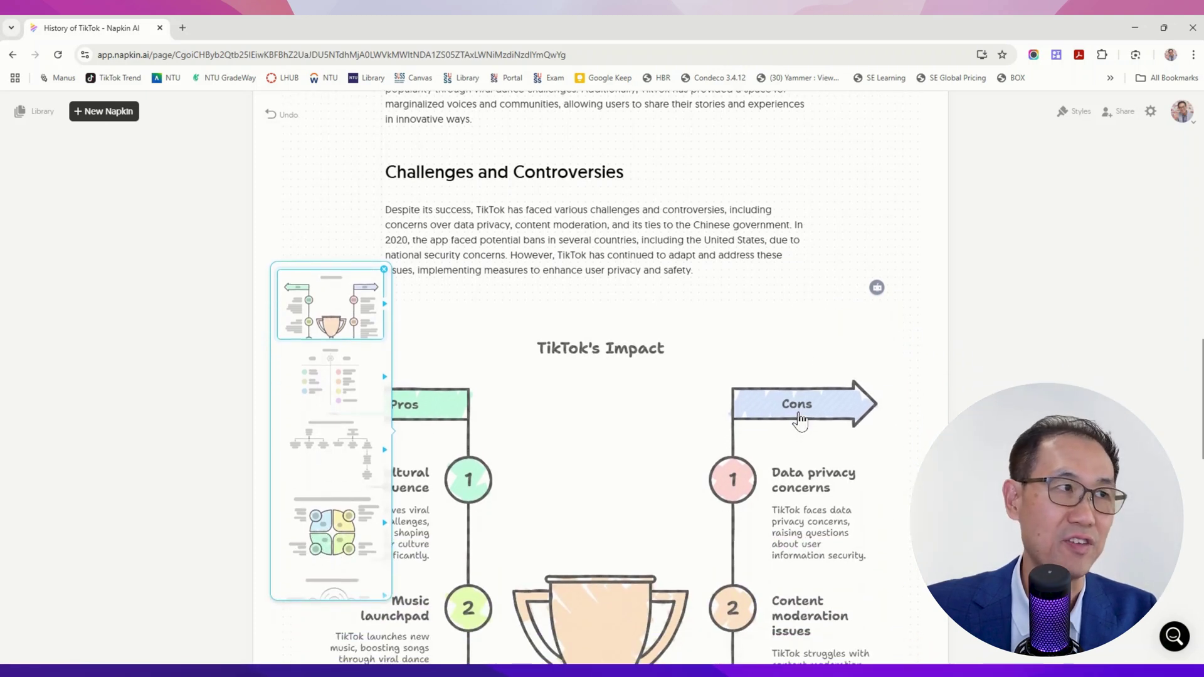
left_click(311, 386)
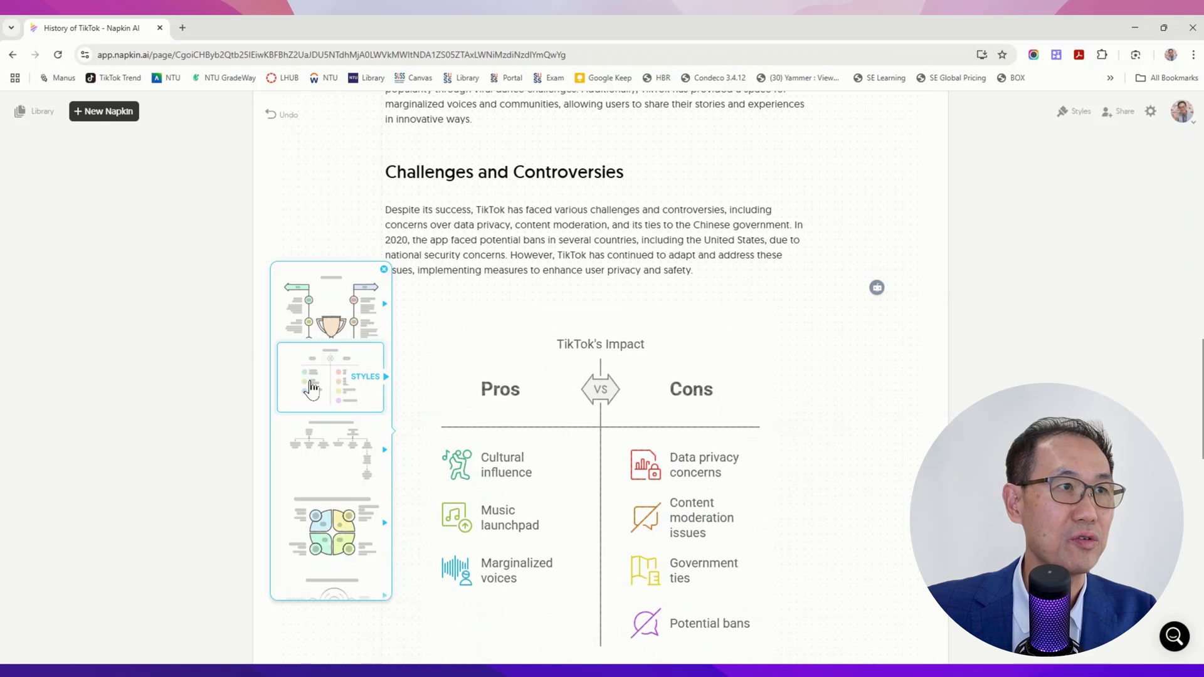
left_click(317, 530)
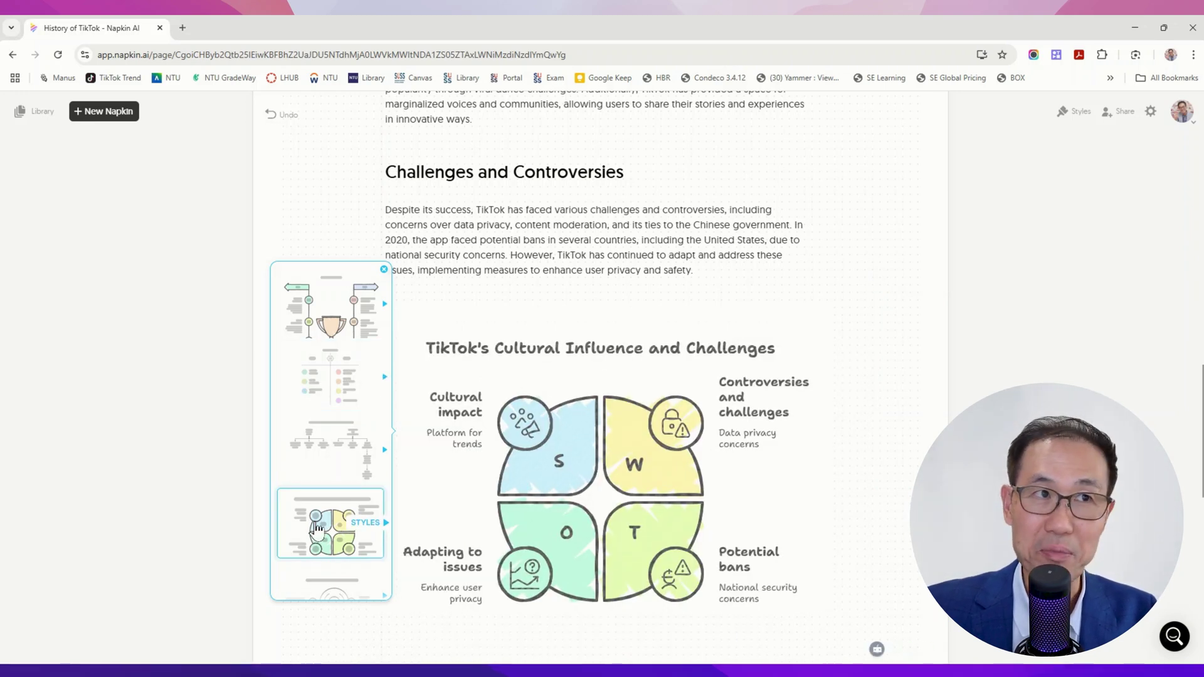
left_click(326, 393)
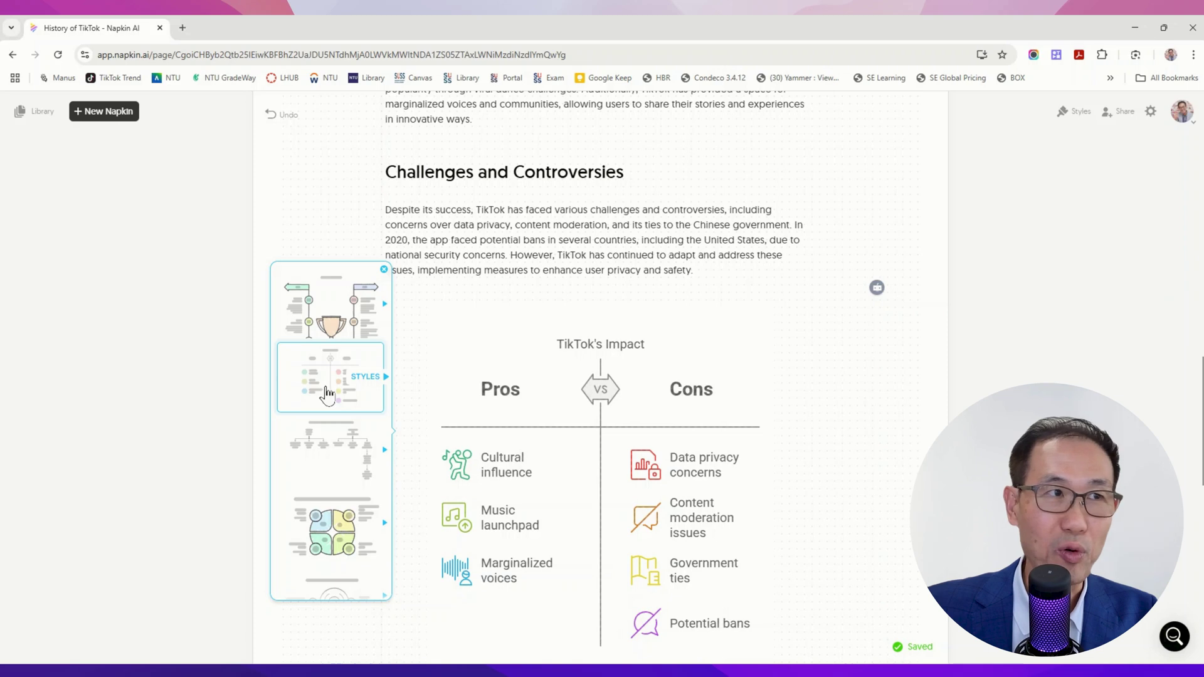
left_click(326, 393)
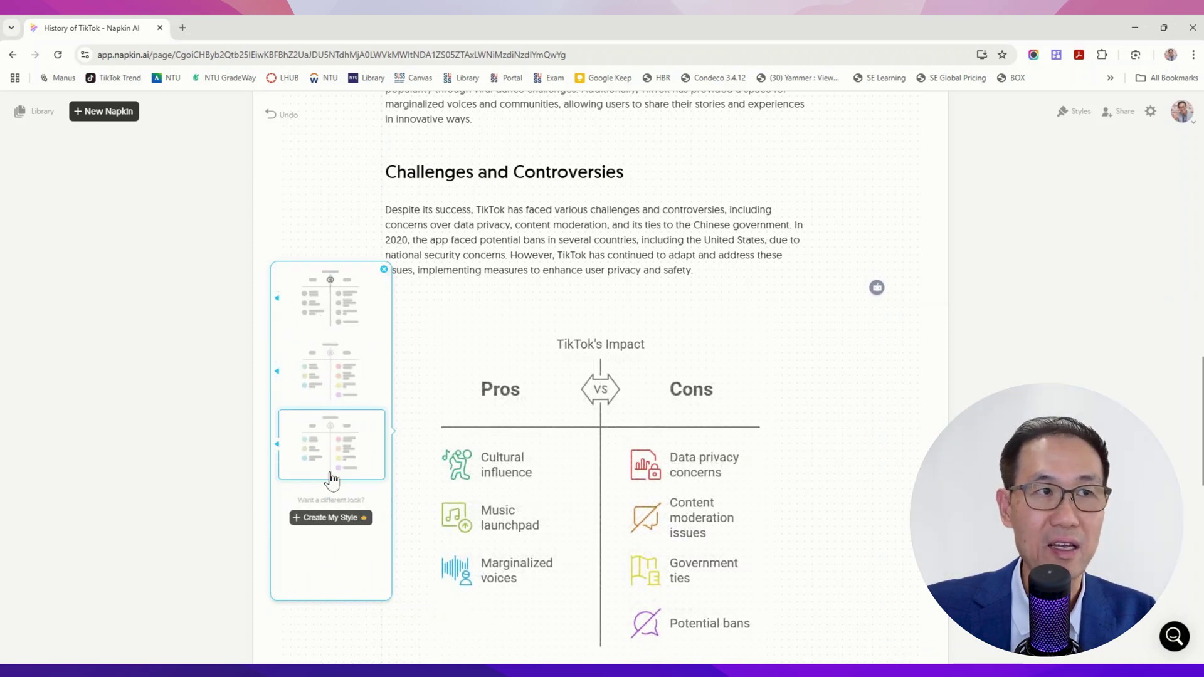
left_click(347, 387)
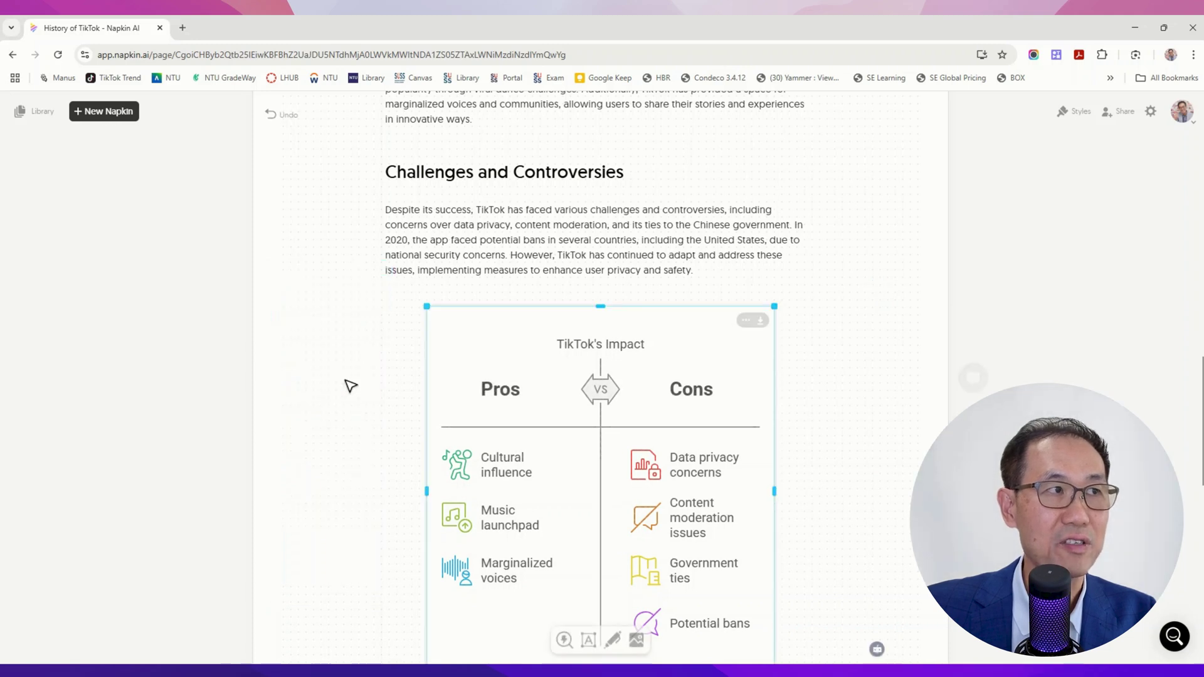
Browse alternative icons for the Government ties con, then dismiss the suggestions.
scroll(648, 517, "down", 1)
left_click(645, 516)
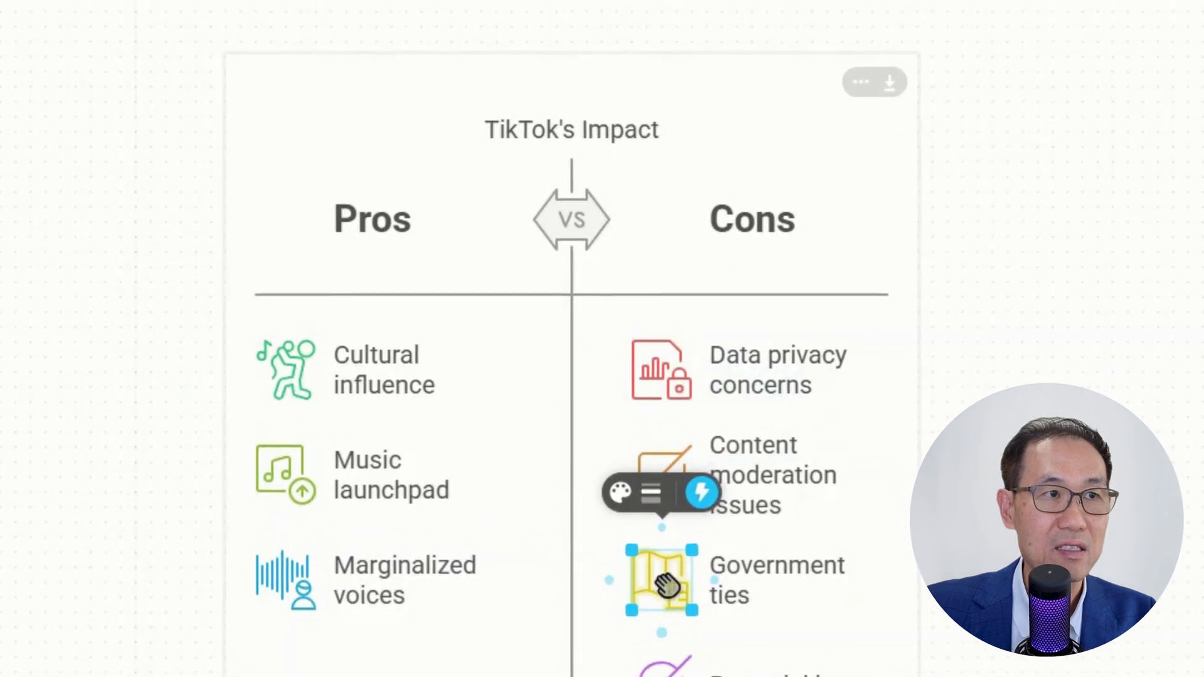
left_click(665, 464)
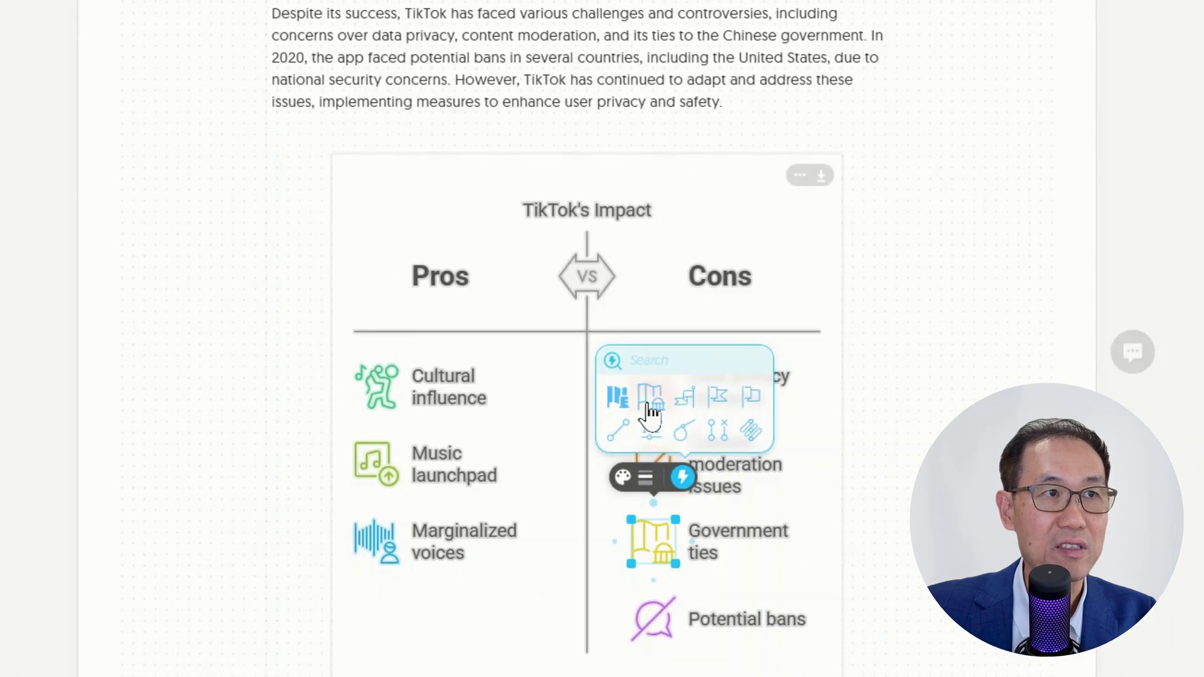
left_click(968, 586)
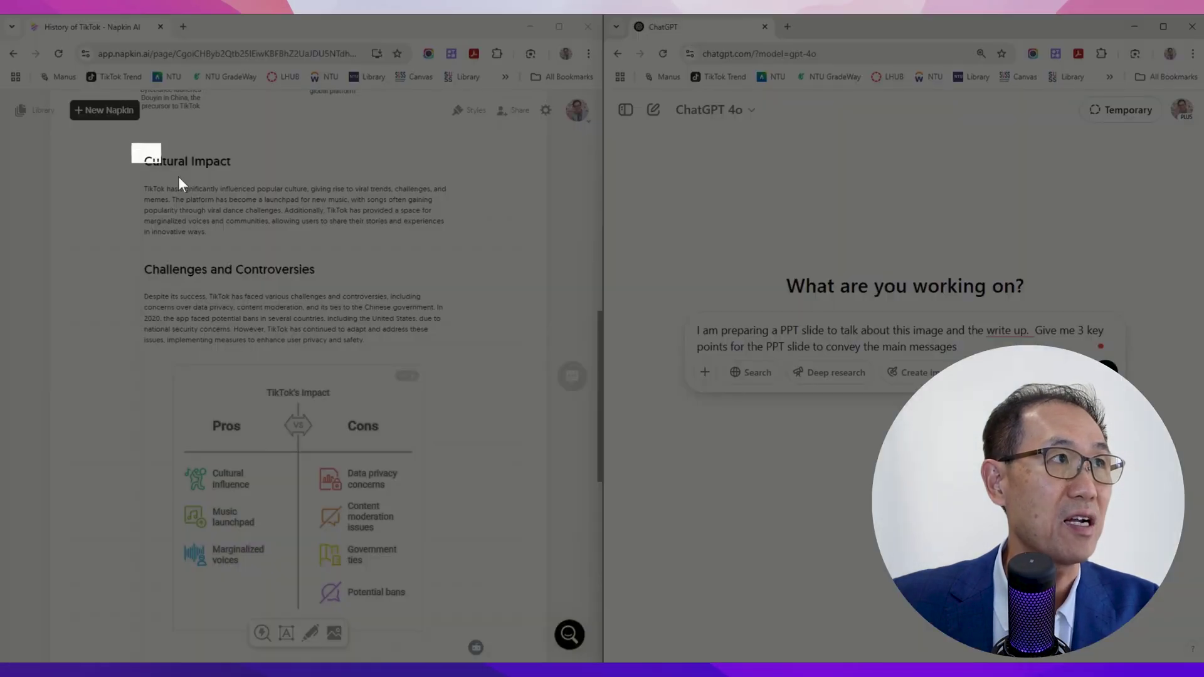
Send ChatGPT a screenshot of the Napkin write-up and chart, asking for an attention-grabbing title.
left_click_drag(178, 177, 463, 616)
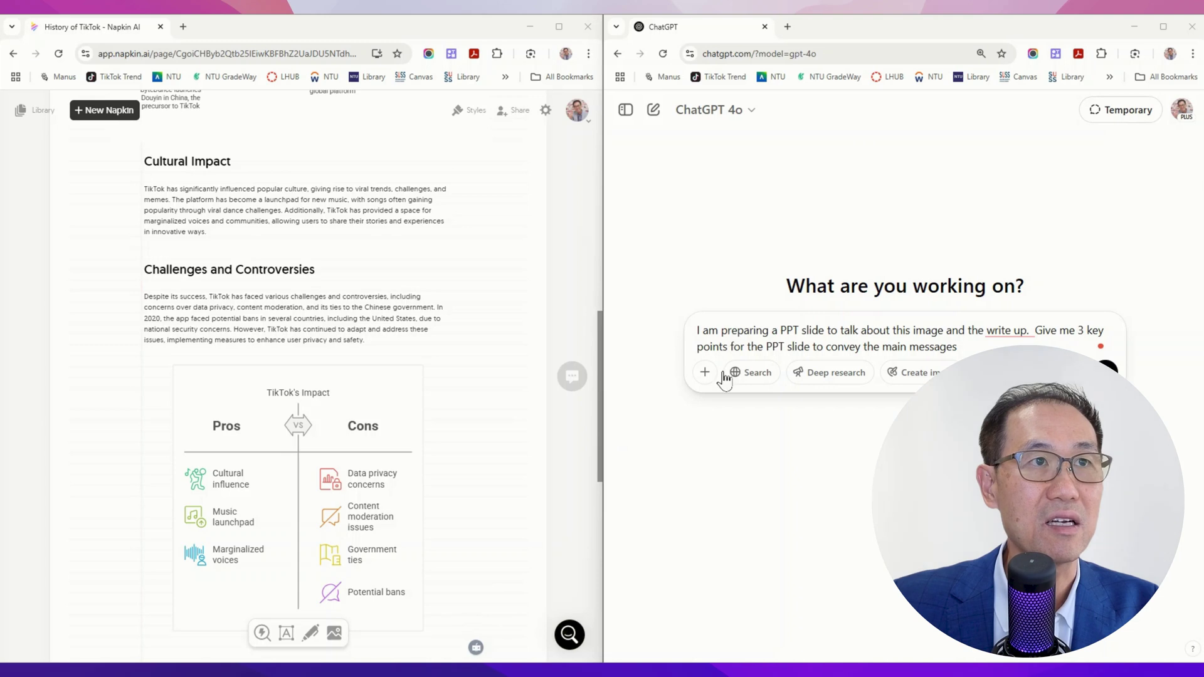
key("ctrl+v")
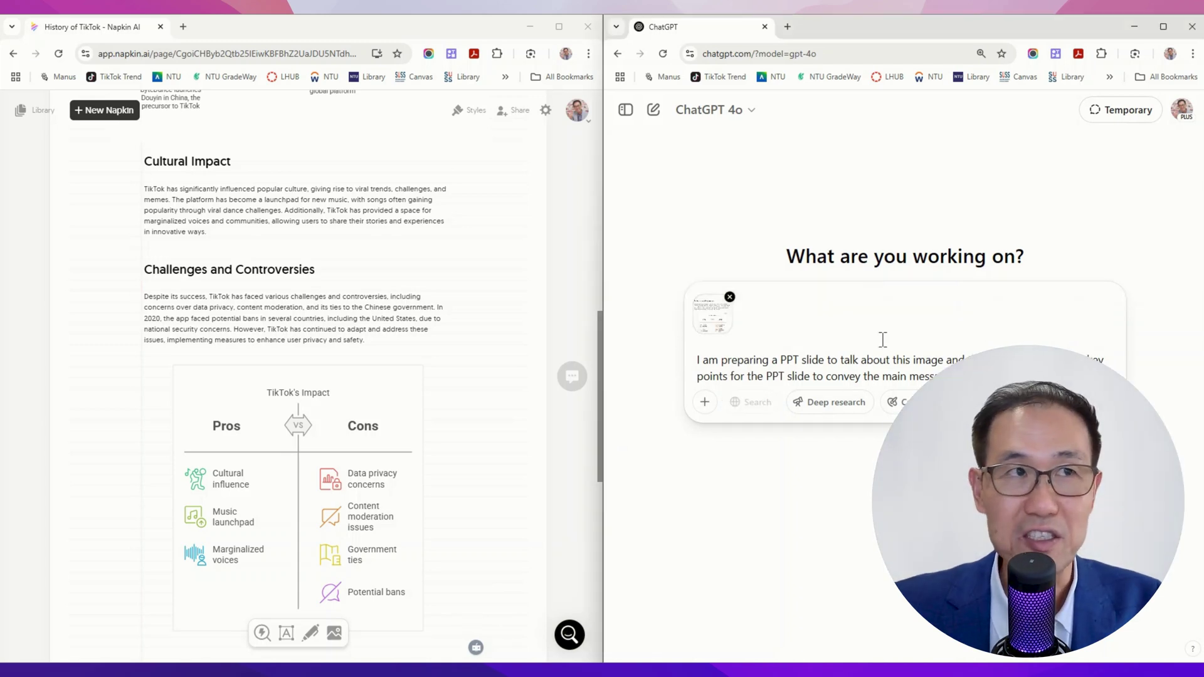
type("Give me")
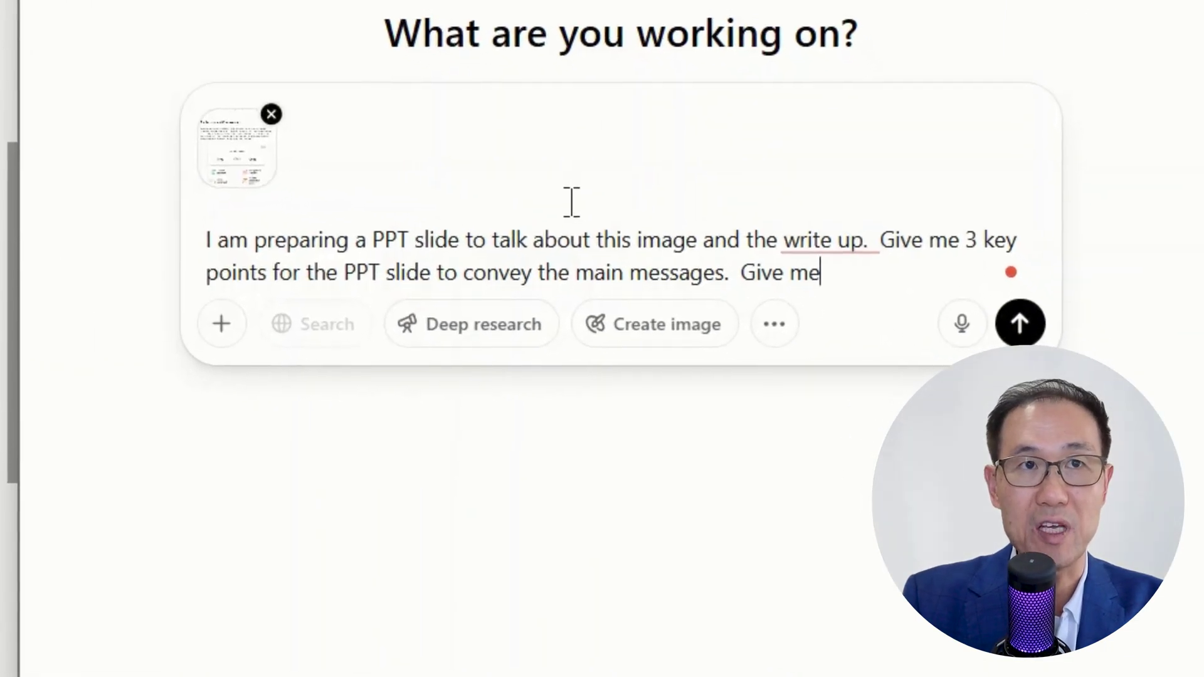
type(" an at")
type("tention g")
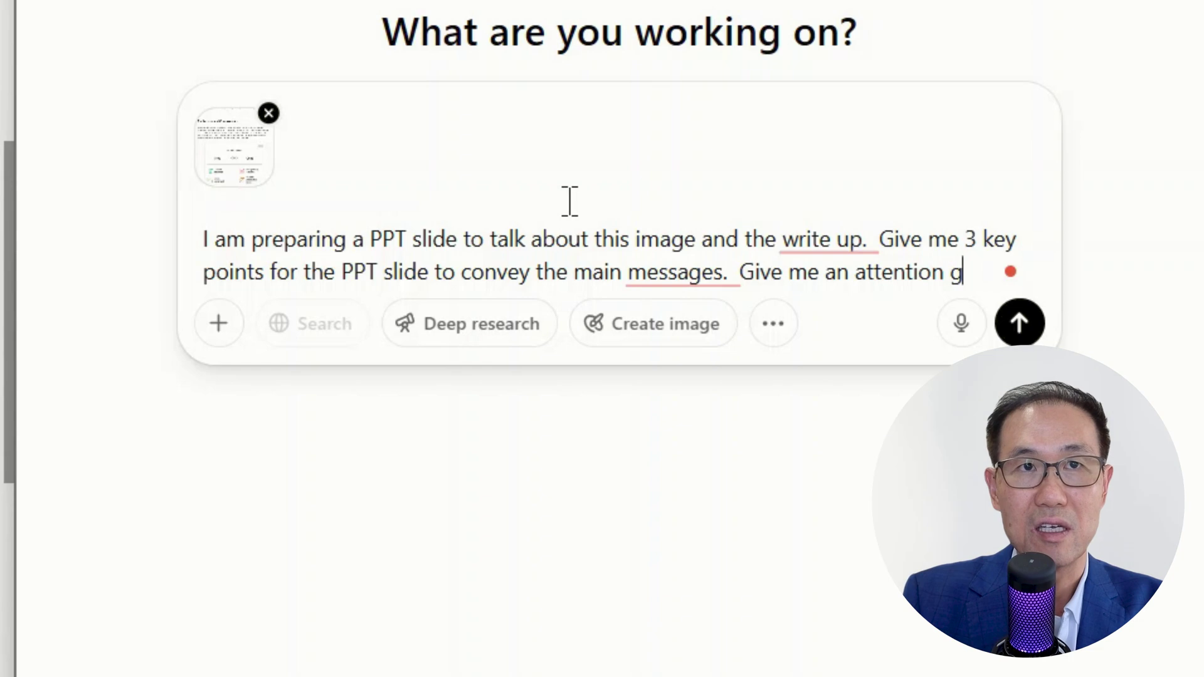
type("rabbing title")
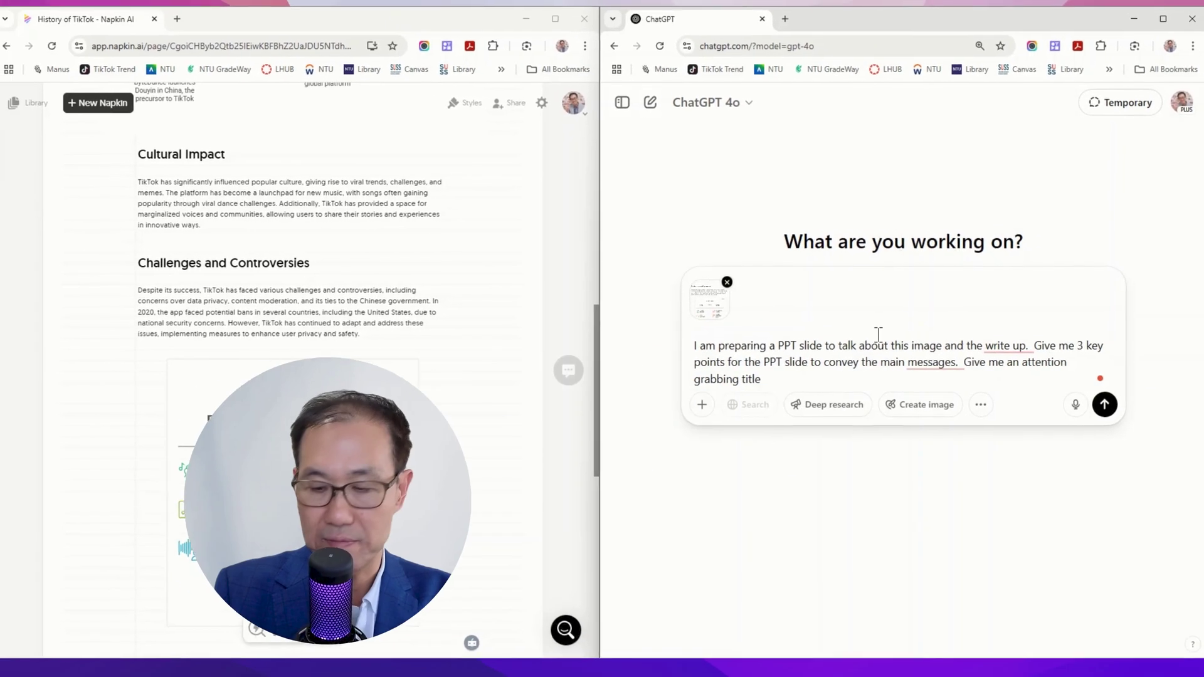
key("Return")
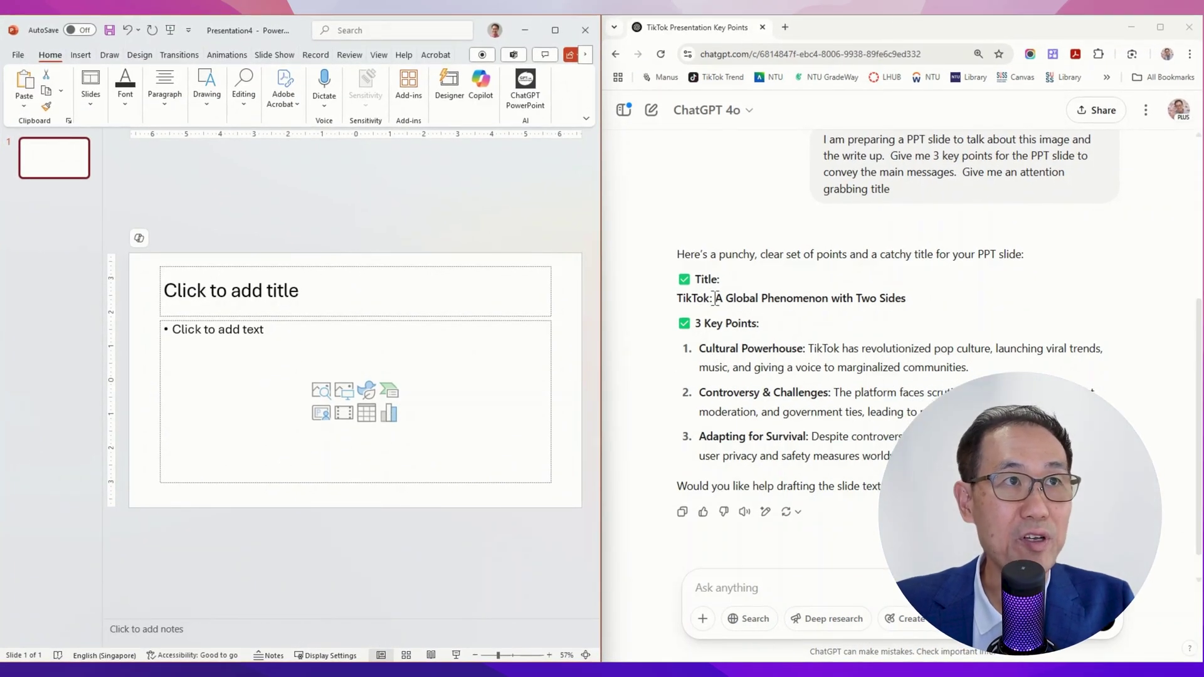
Paste ChatGPT's title 'TikTok: A Global Phenomenon with Two Sides' into the slide title.
left_click_drag(680, 299, 911, 302)
key("ctrl+c")
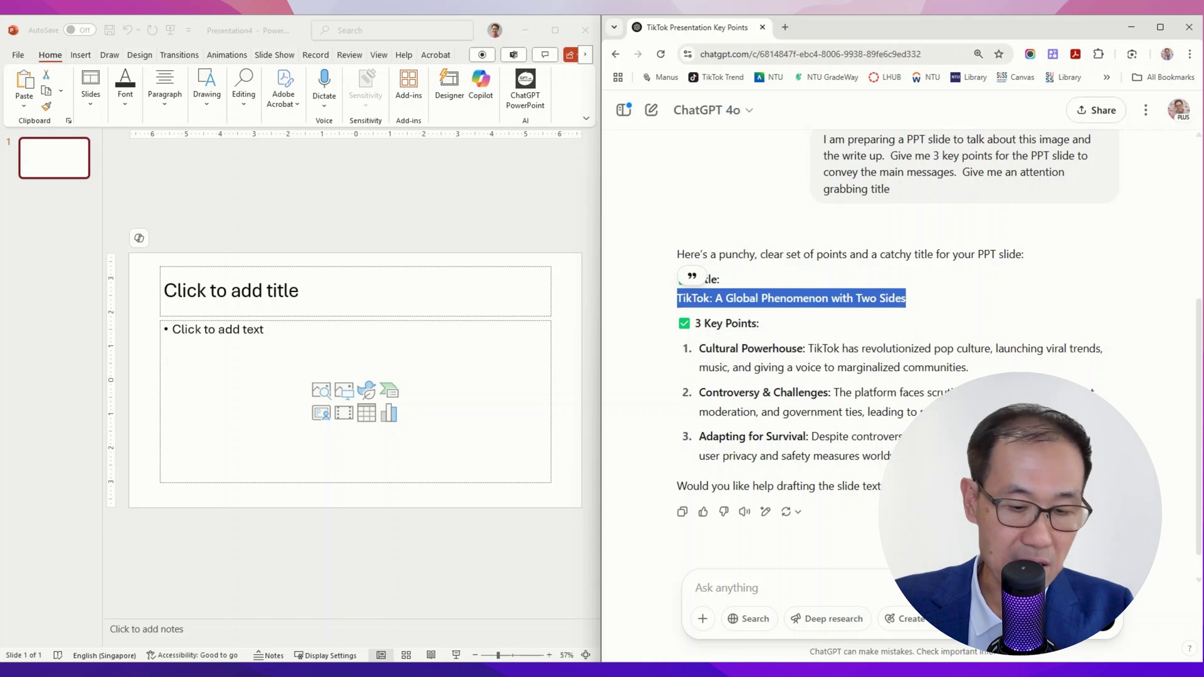
key("alt+Tab")
key("ctrl+v")
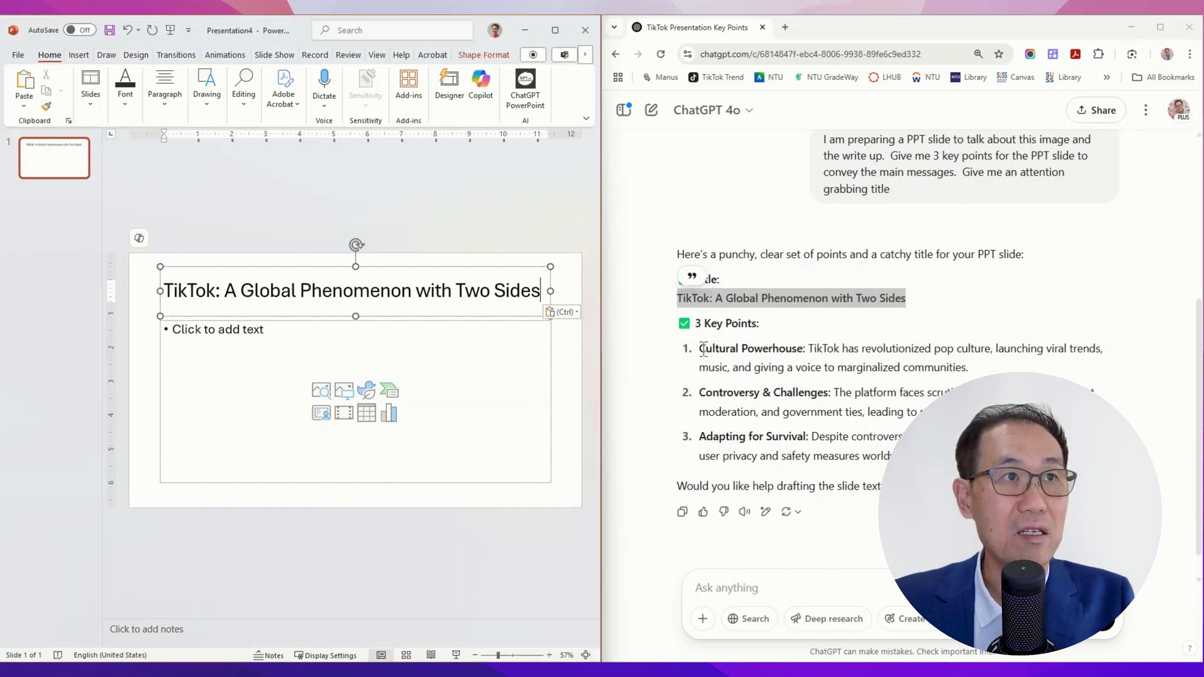
Paste ChatGPT's three key points into the slide body and float the PowerPoint window.
left_click_drag(699, 349, 978, 456)
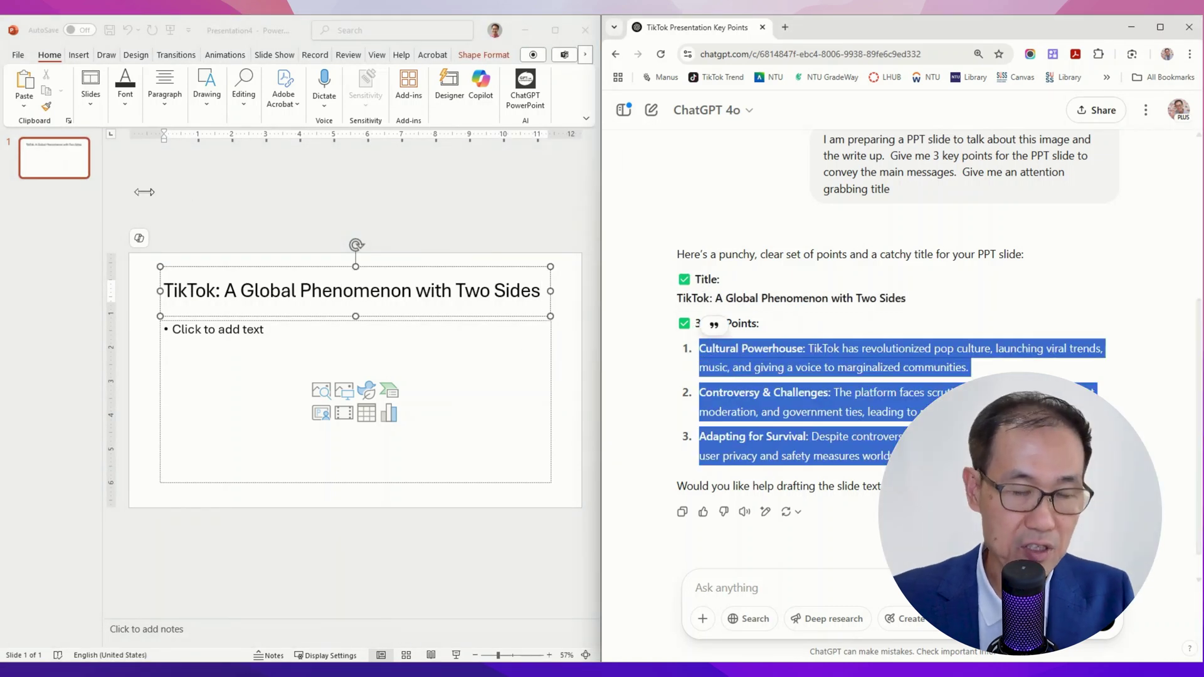
left_click(187, 317)
key("ctrl+v")
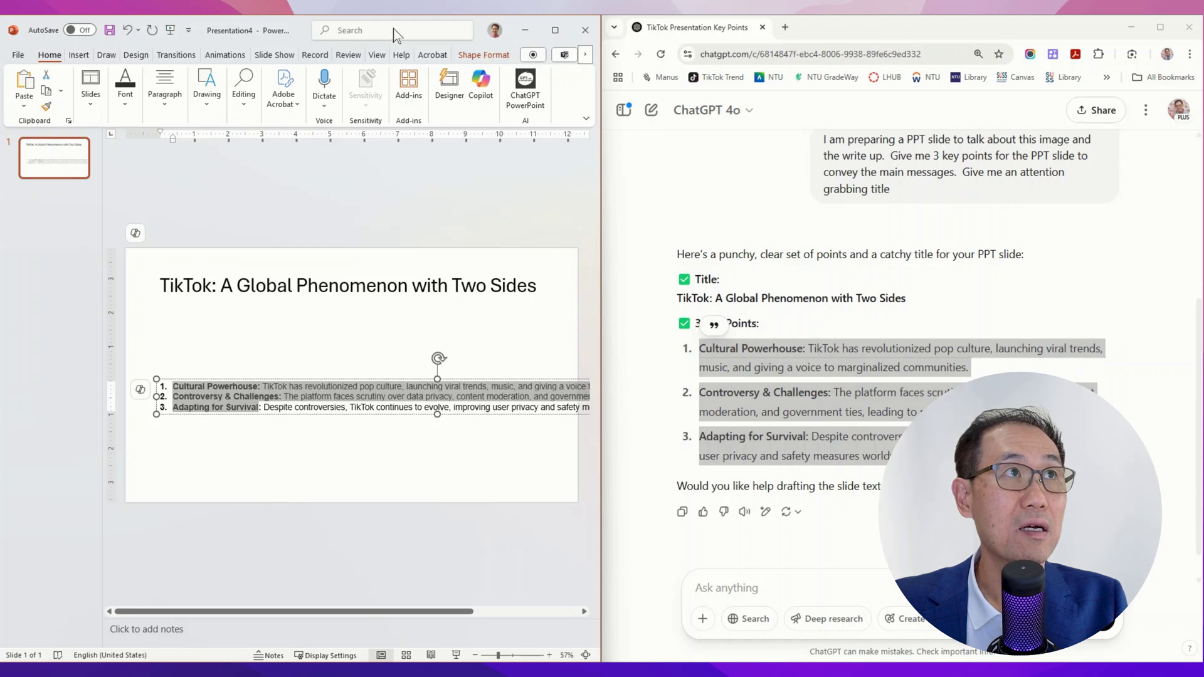
left_click_drag(260, 32, 1011, 90)
scroll(477, 428, "down", 1)
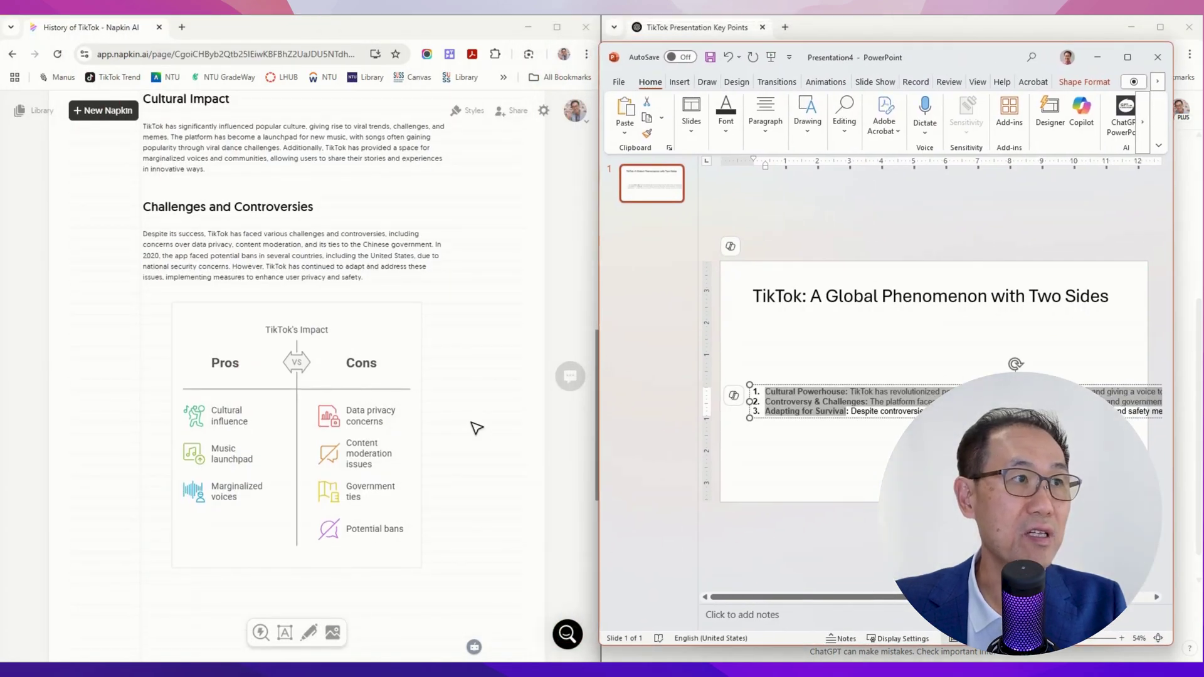
Copy the Napkin Pros/Cons graphic onto the slide and maximize PowerPoint.
left_click(417, 319)
key("ctrl+c")
left_click(875, 336)
key("ctrl+v")
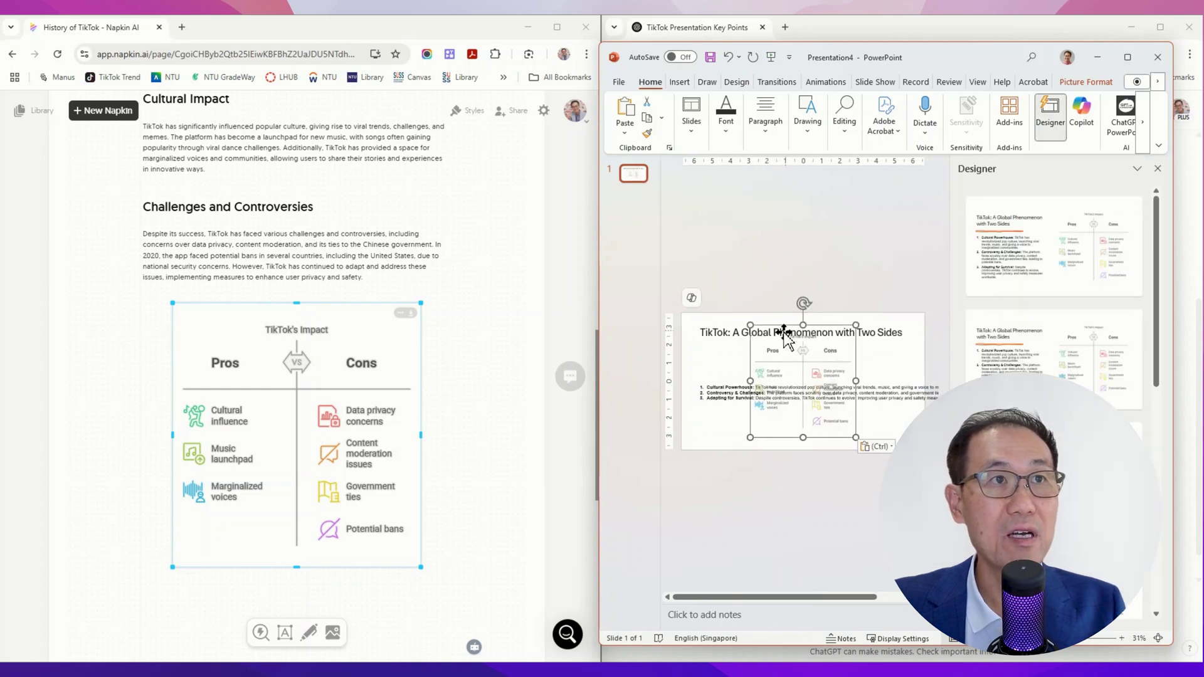
left_click(1127, 57)
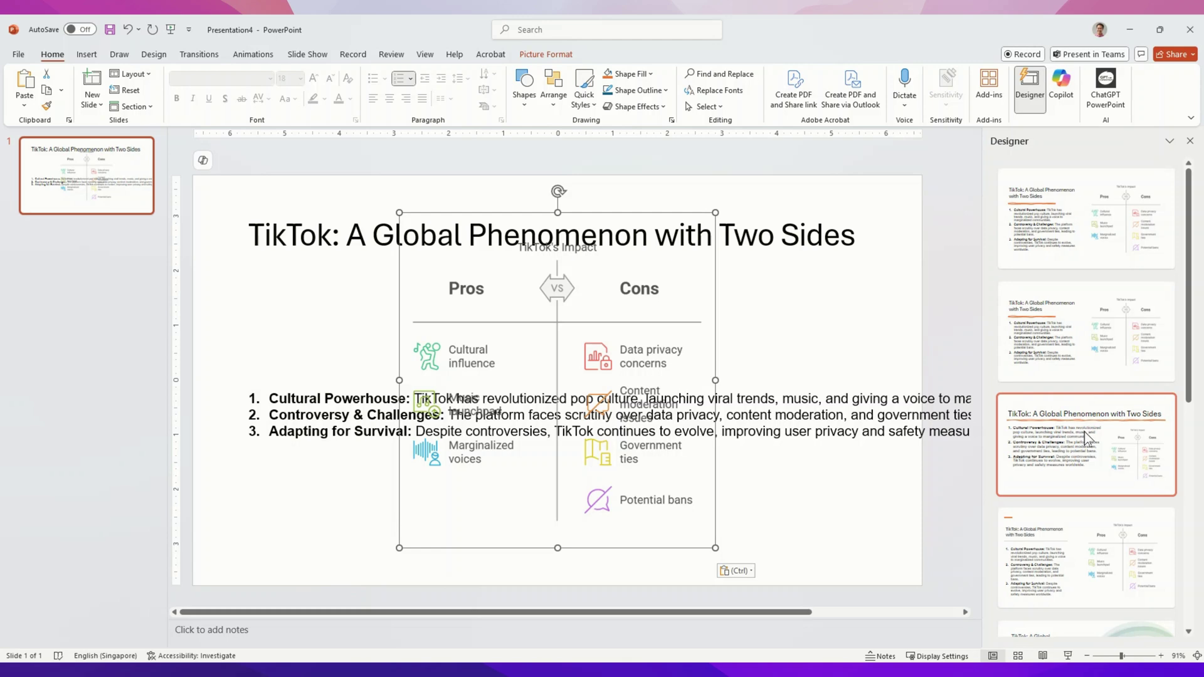
Apply the text-left, graphic-right design, set the title to 32 pt, and start the slide show.
left_click(1074, 346)
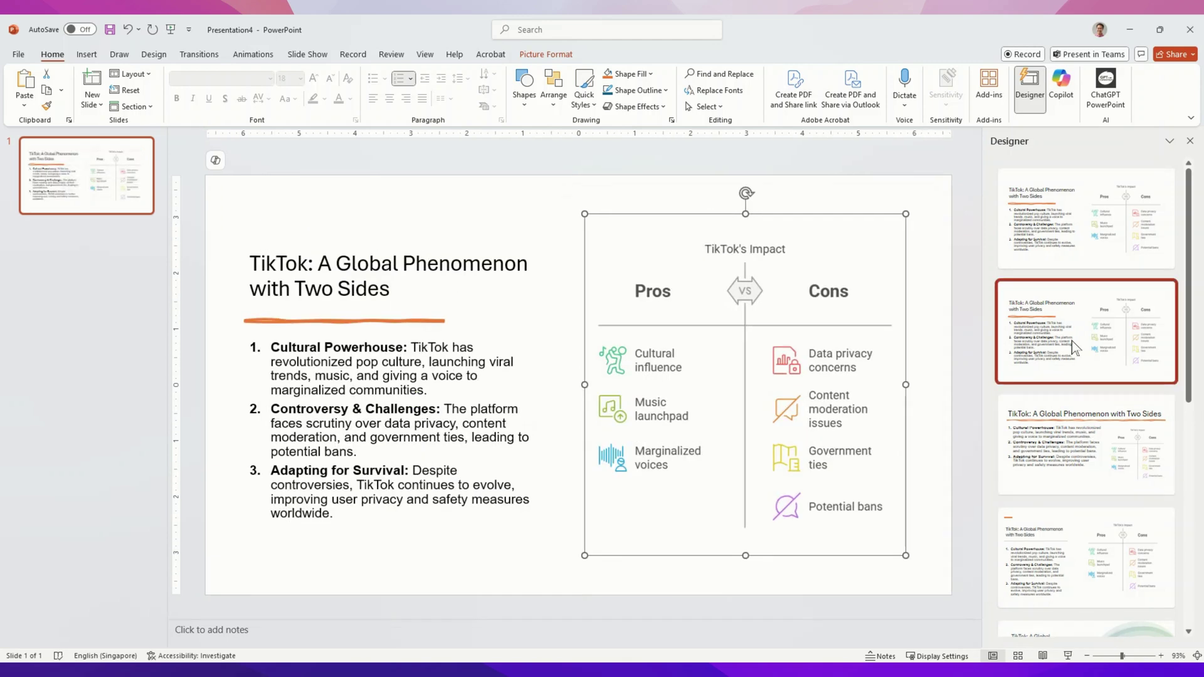
left_click_drag(250, 263, 536, 288)
left_click(314, 79)
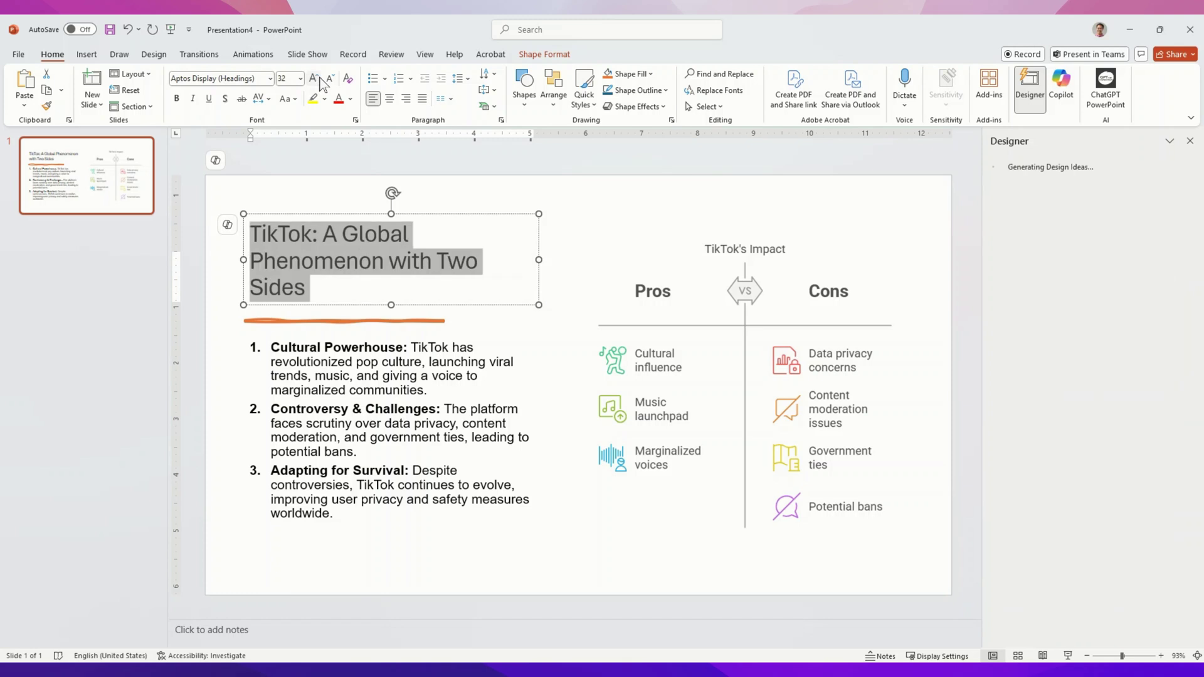
left_click_drag(539, 260, 586, 260)
left_click(683, 327)
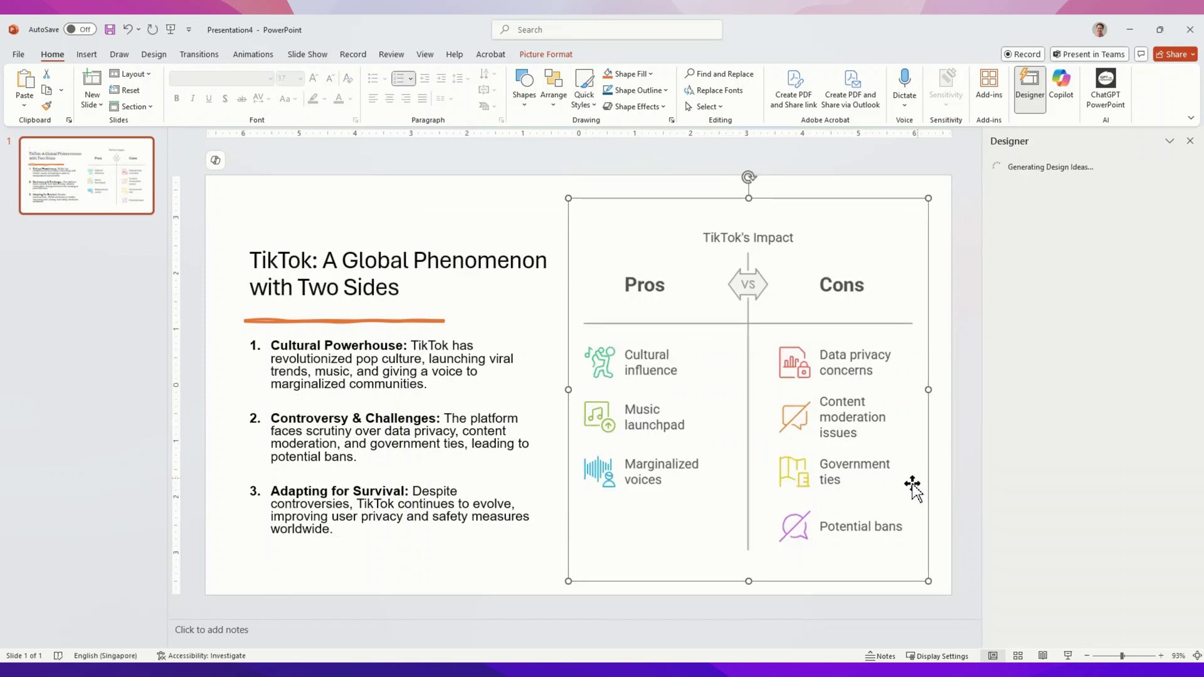
left_click(1070, 656)
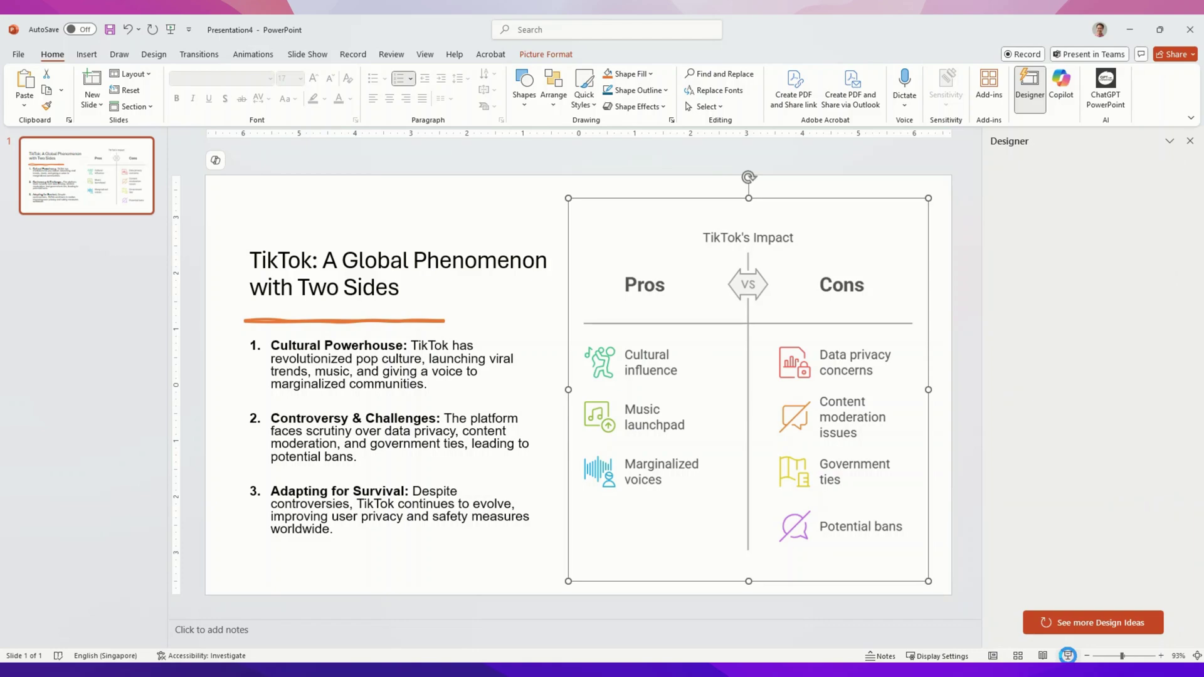